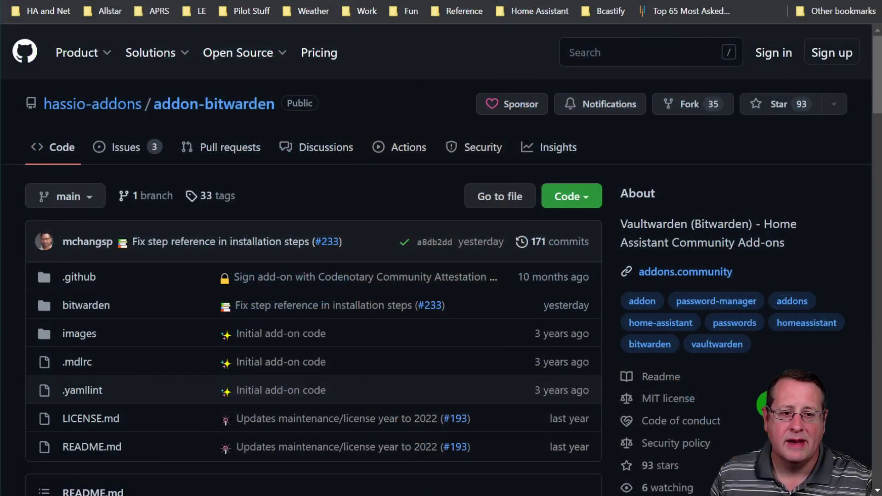
- Read through the README of the addon-bitwarden repository down to its About section
{"action": "scroll", "coordinate": [295, 301], "scroll_direction": "down", "scroll_amount": 7}
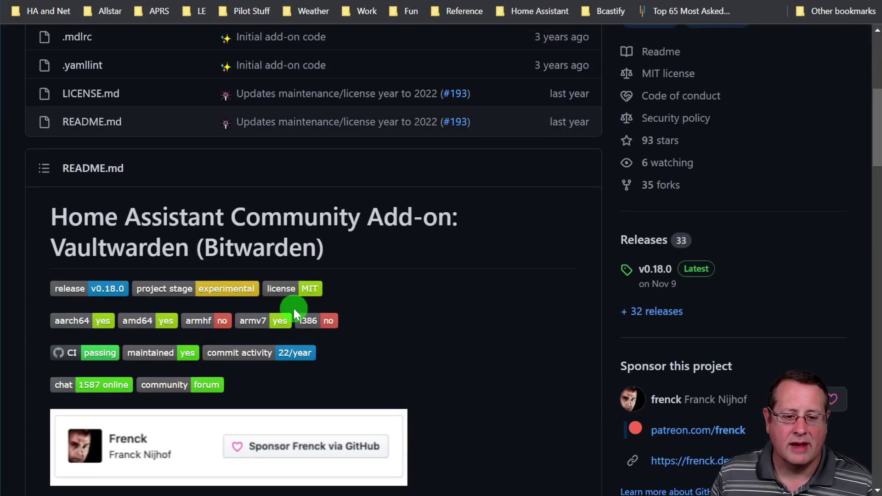
{"action": "scroll", "coordinate": [459, 315], "scroll_direction": "down", "scroll_amount": 3}
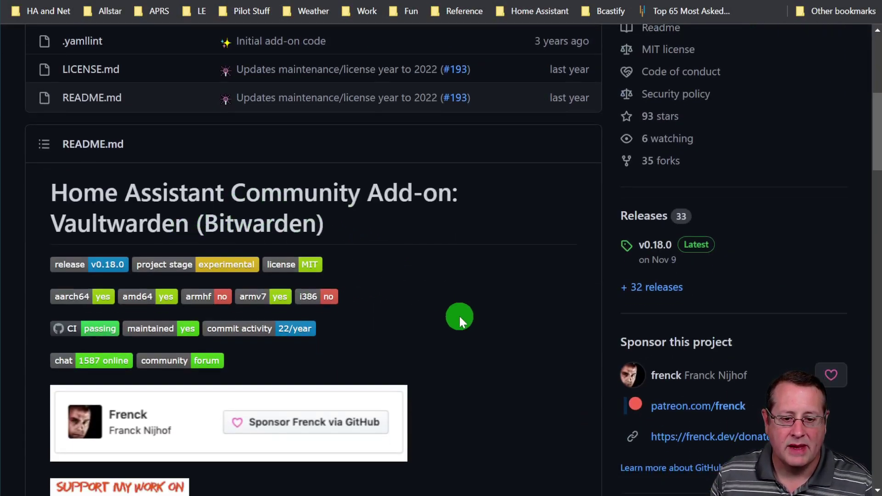
{"action": "scroll", "coordinate": [459, 316], "scroll_direction": "down", "scroll_amount": 6}
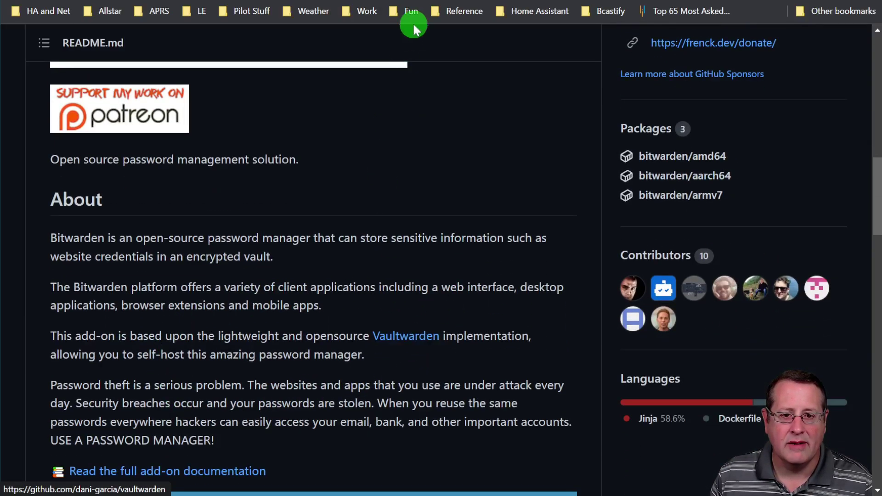
- Switch to the Vaultwarden project's repository and review the introduction and important notes in its README
{"action": "left_click", "coordinate": [221, 1]}
{"action": "scroll", "coordinate": [188, 332], "scroll_direction": "down", "scroll_amount": 11}
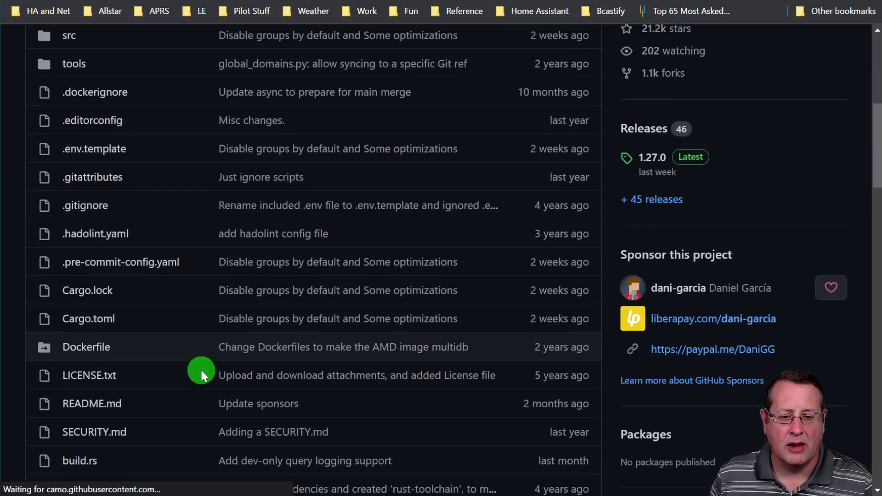
{"action": "scroll", "coordinate": [200, 371], "scroll_direction": "down", "scroll_amount": 6}
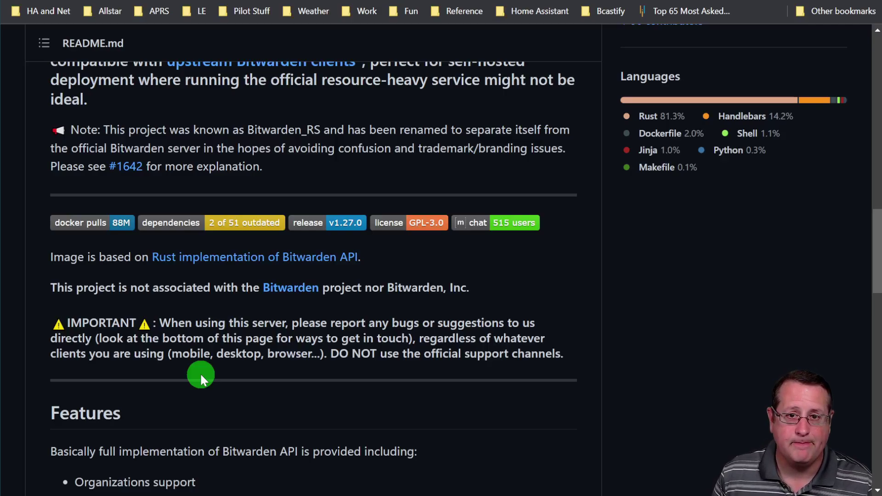
{"action": "scroll", "coordinate": [200, 374], "scroll_direction": "up", "scroll_amount": 1}
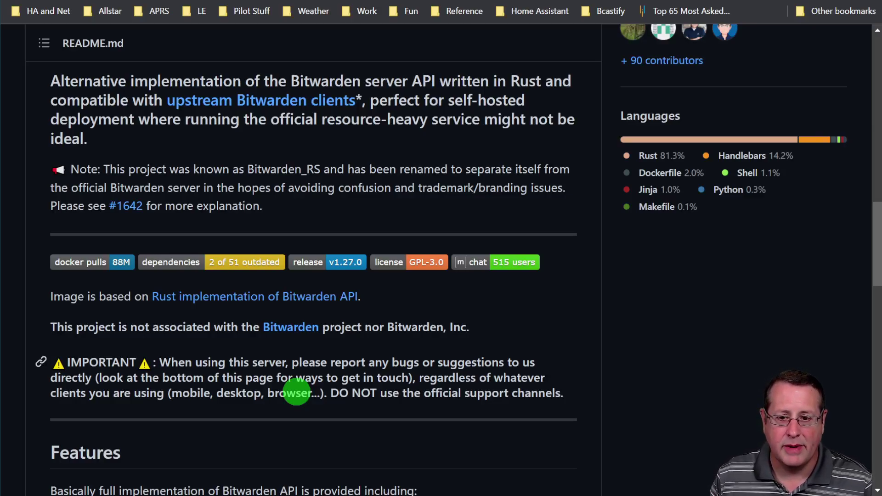
{"action": "scroll", "coordinate": [296, 393], "scroll_direction": "up", "scroll_amount": 2}
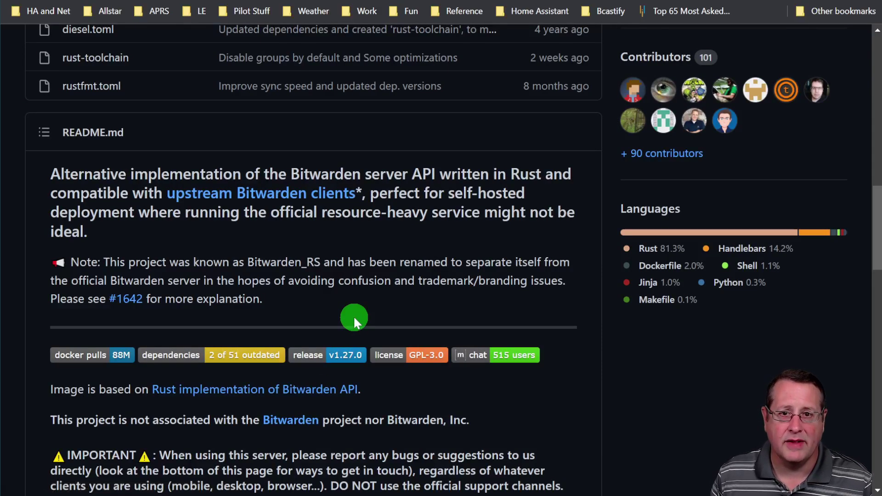
- Return to the addon-bitwarden repository and examine the README from the About section through the multi-device overview and Support section
{"action": "left_click", "coordinate": [230, 1]}
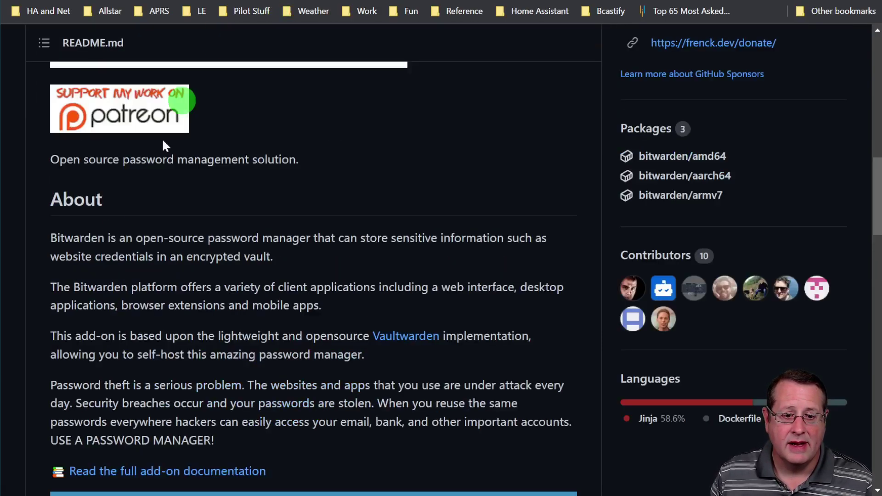
{"action": "scroll", "coordinate": [94, 280], "scroll_direction": "down", "scroll_amount": 1}
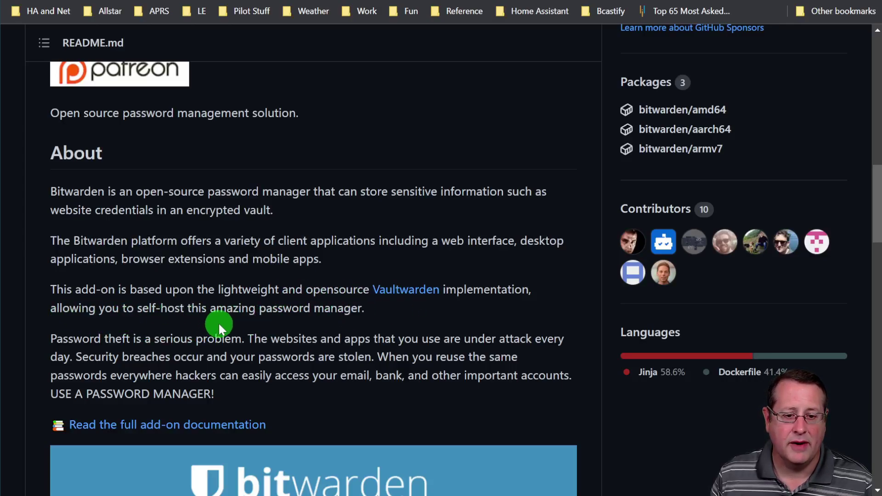
{"action": "scroll", "coordinate": [219, 322], "scroll_direction": "down", "scroll_amount": 1}
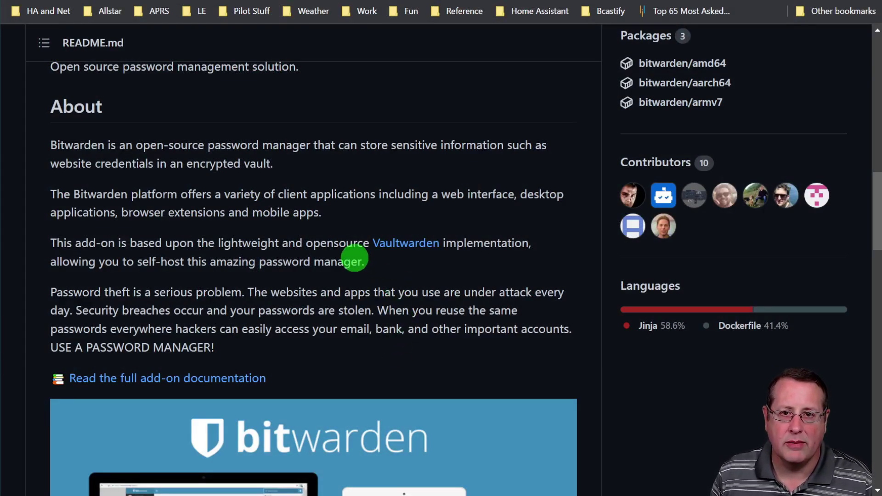
{"action": "scroll", "coordinate": [354, 258], "scroll_direction": "down", "scroll_amount": 10}
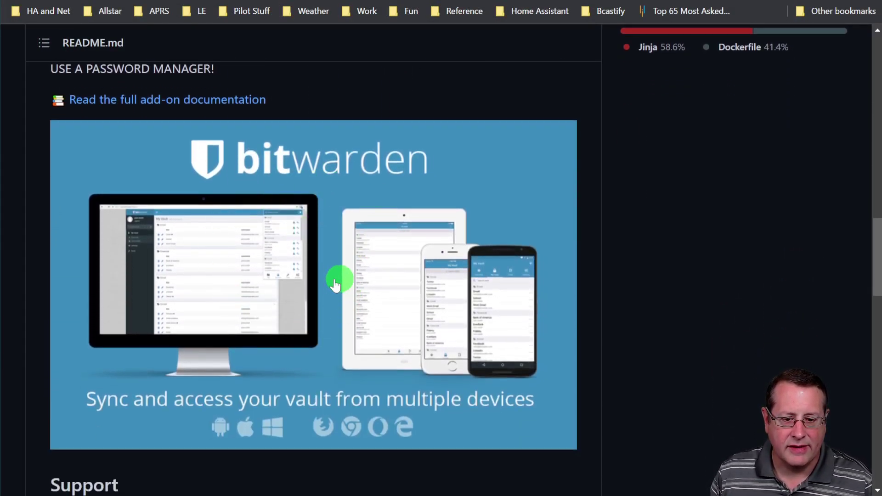
{"action": "scroll", "coordinate": [296, 288], "scroll_direction": "down", "scroll_amount": 8}
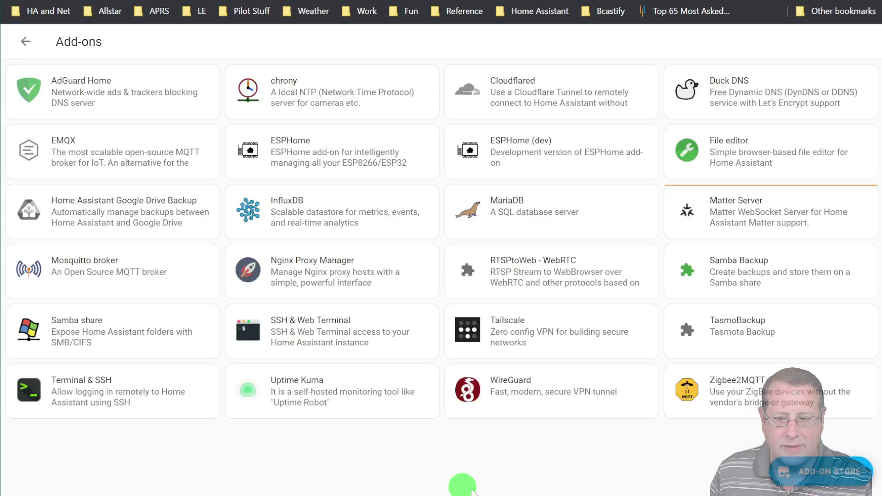
- Search the Home Assistant Add-on Store for "vaul" and install the Vaultwarden (Bitwarden) add-on
{"action": "left_click", "coordinate": [813, 474]}
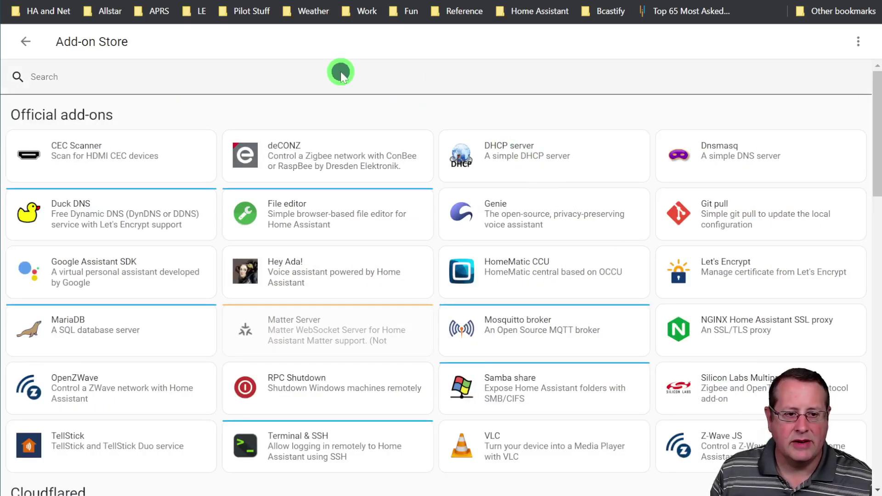
{"action": "left_click", "coordinate": [341, 75]}
{"action": "type", "text": "vaul"}
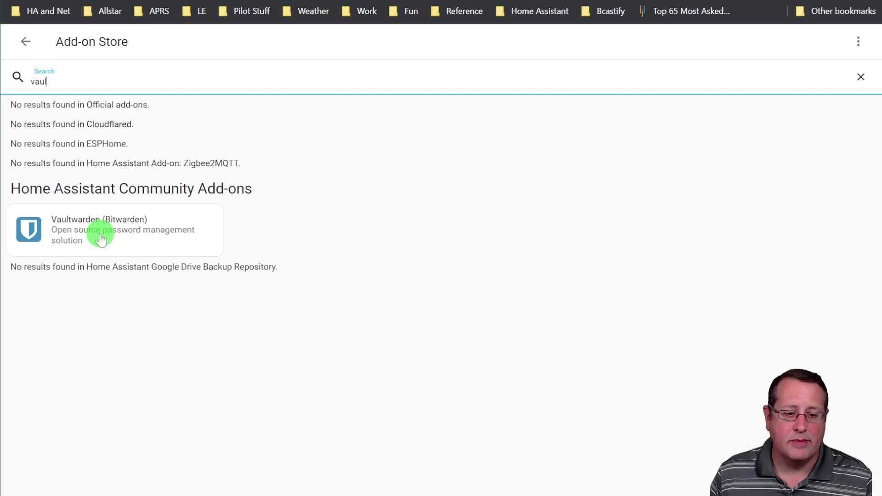
{"action": "left_click", "coordinate": [127, 230]}
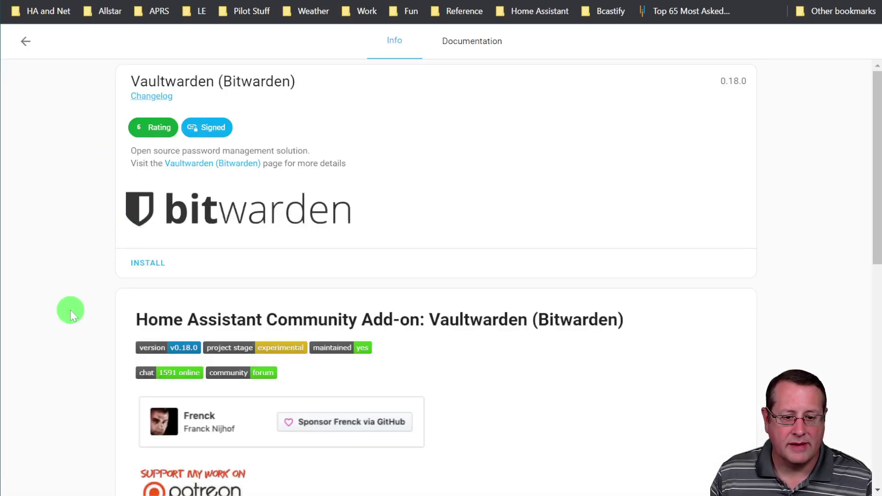
{"action": "scroll", "coordinate": [69, 255], "scroll_direction": "down", "scroll_amount": 1}
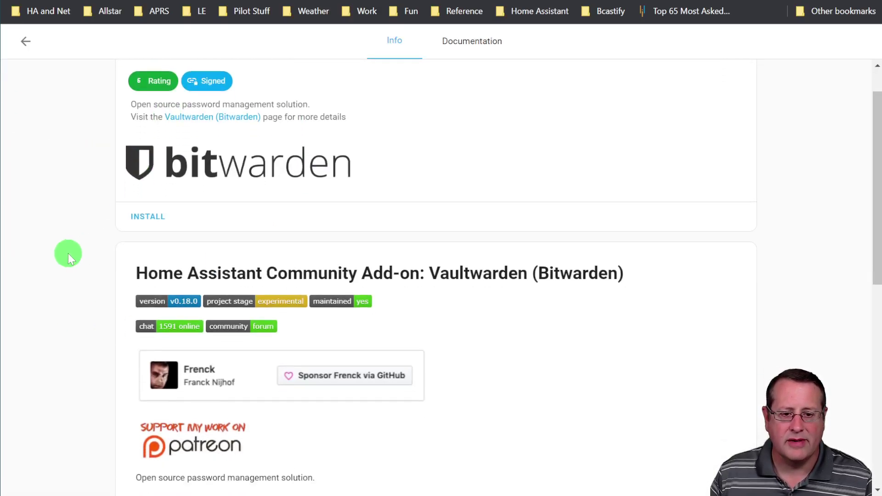
{"action": "scroll", "coordinate": [74, 271], "scroll_direction": "up", "scroll_amount": 1}
{"action": "left_click", "coordinate": [135, 264]}
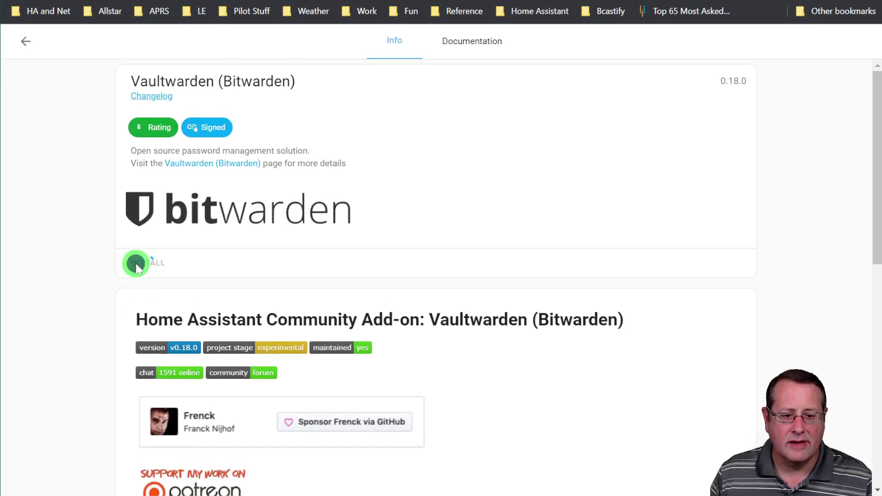
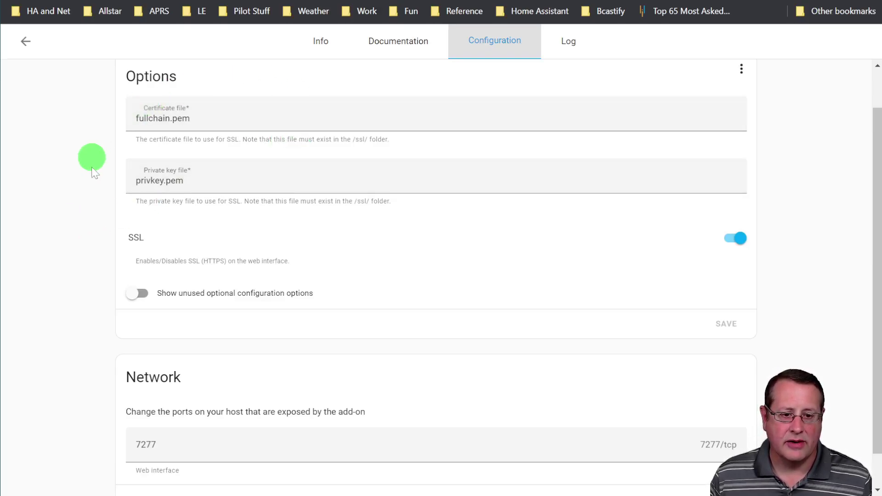
- Check the add-on's SSL and network configuration, start the add-on and launch its web interface
{"action": "scroll", "coordinate": [75, 317], "scroll_direction": "down", "scroll_amount": 1}
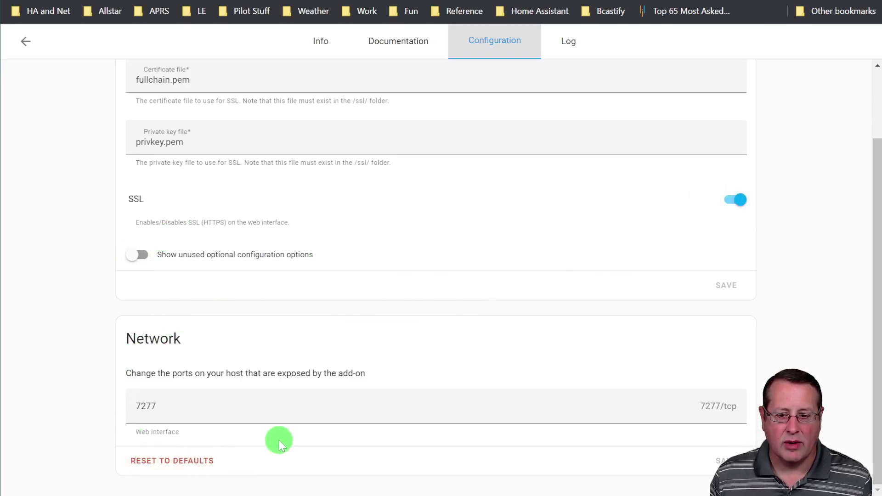
{"action": "scroll", "coordinate": [289, 407], "scroll_direction": "up", "scroll_amount": 2}
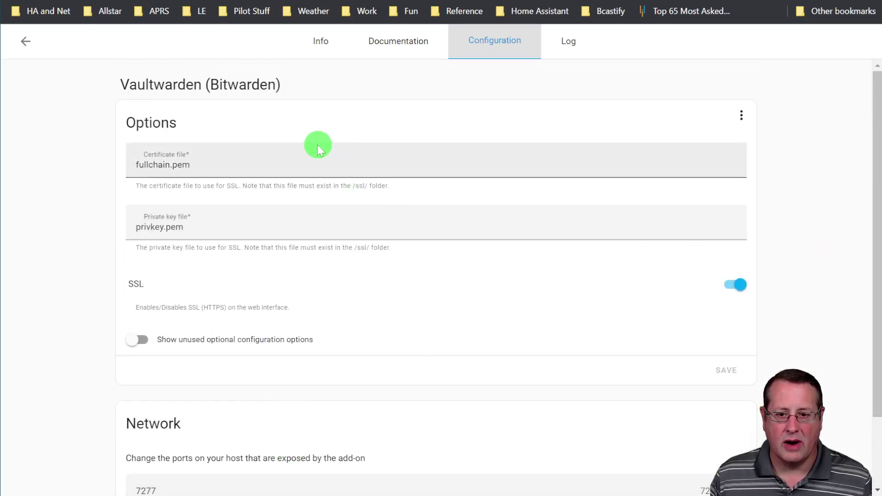
{"action": "left_click", "coordinate": [320, 41]}
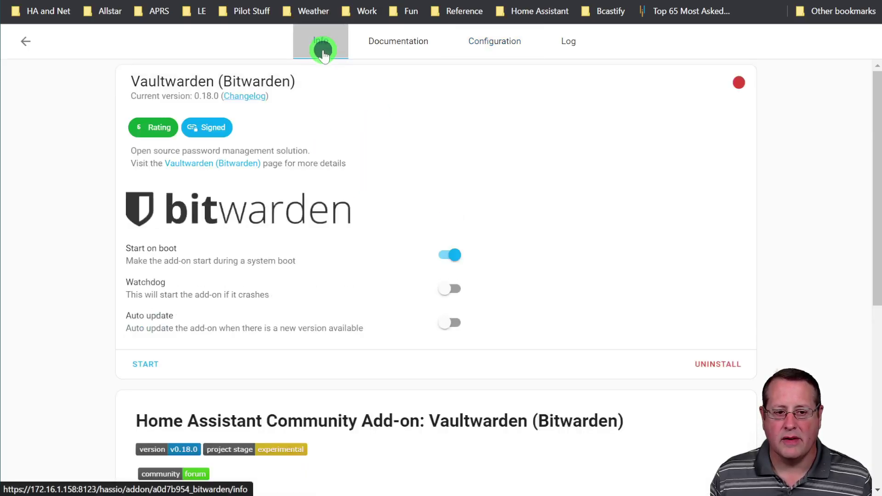
{"action": "left_click", "coordinate": [146, 364]}
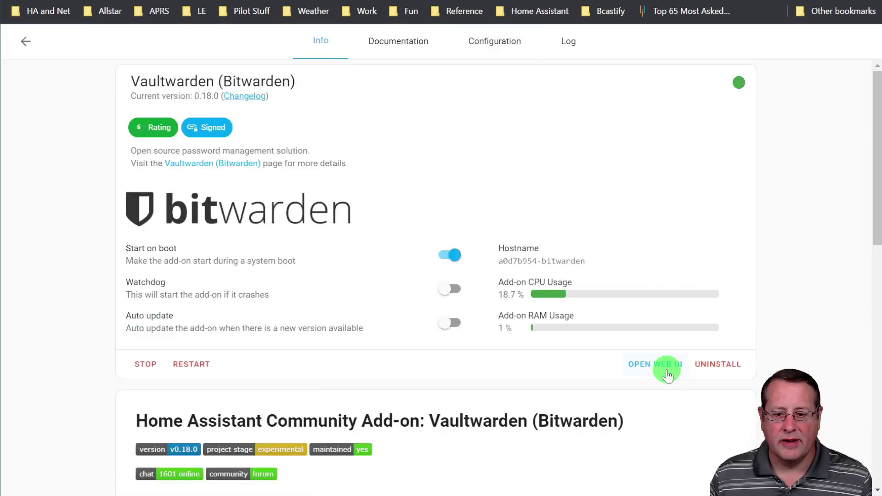
{"action": "left_click", "coordinate": [663, 364]}
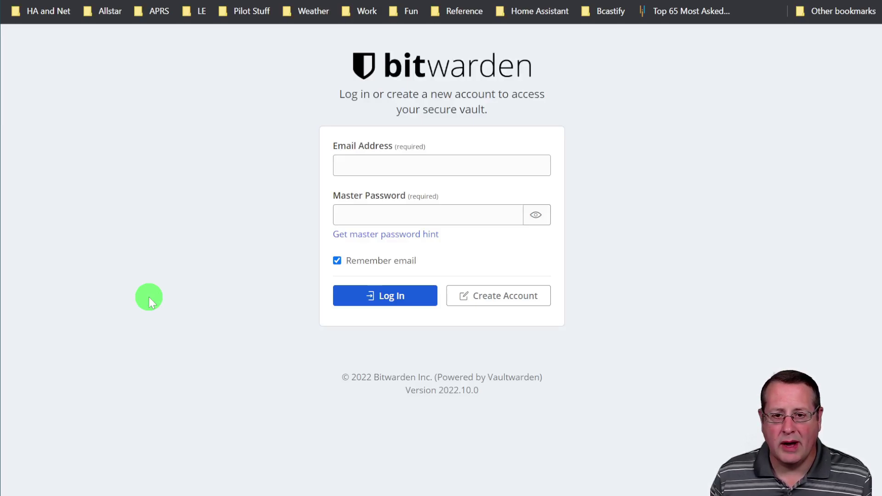
- Begin creating a new Bitwarden account and enter the account email address and name
{"action": "left_click", "coordinate": [507, 307]}
{"action": "left_click", "coordinate": [387, 113]}
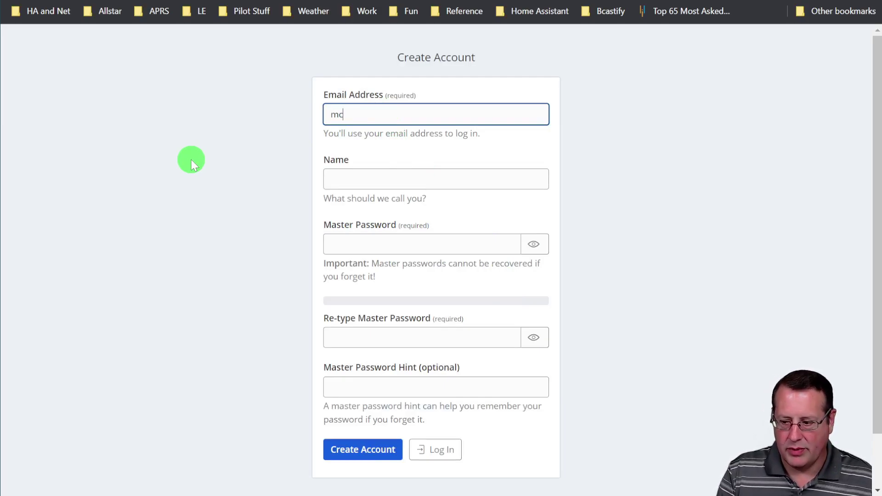
{"action": "key", "text": "Tab"}
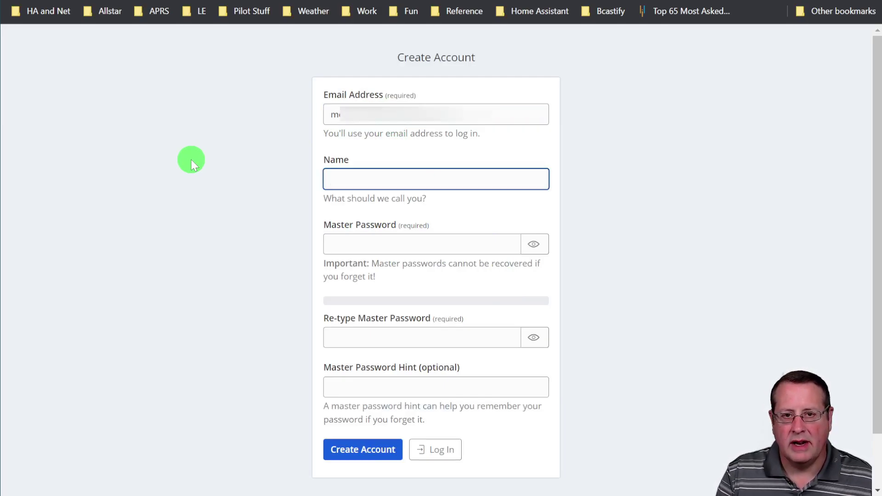
{"action": "key", "text": "Tab"}
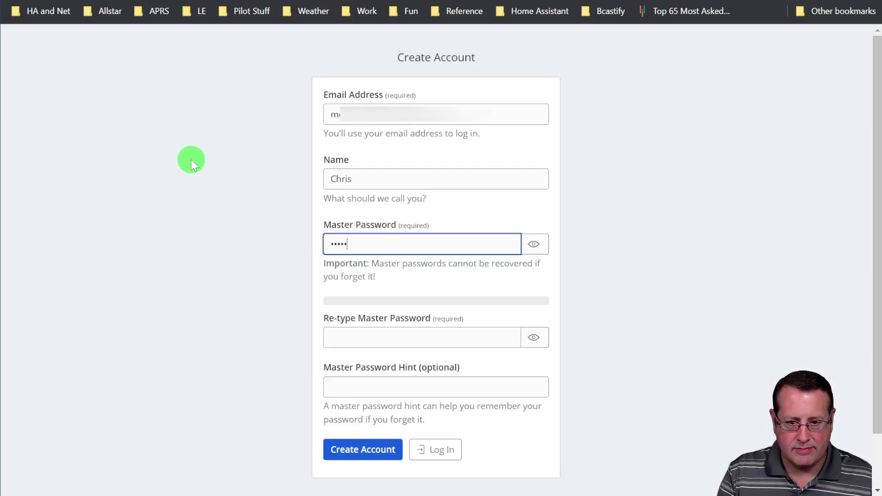
- Enter the master password, repeat it for confirmation and submit the new account without a password hint
{"action": "key", "text": "ctrl+v"}
{"action": "key", "text": "Tab"}
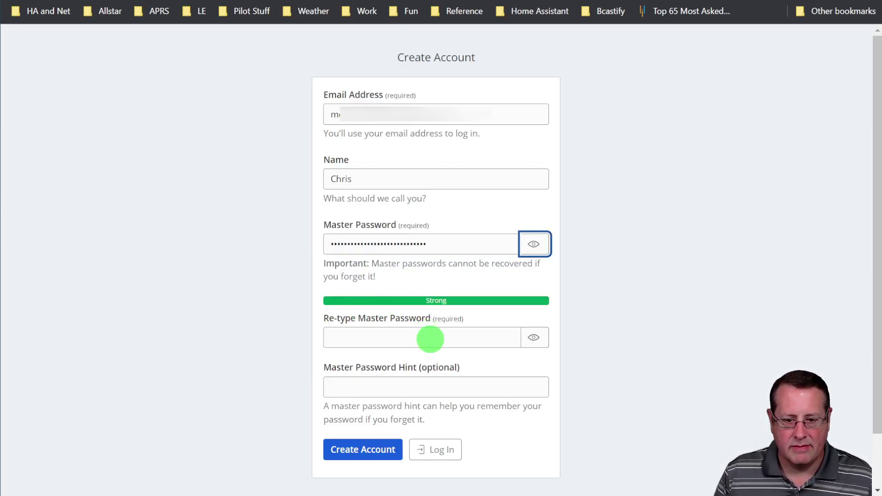
{"action": "left_click", "coordinate": [430, 339]}
{"action": "type", "text": "••••"}
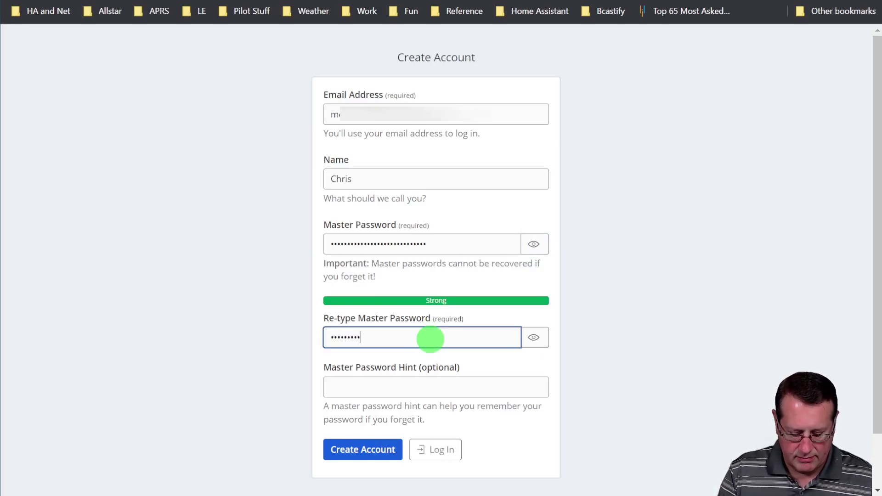
{"action": "key", "text": "ctrl+v"}
{"action": "key", "text": "Tab"}
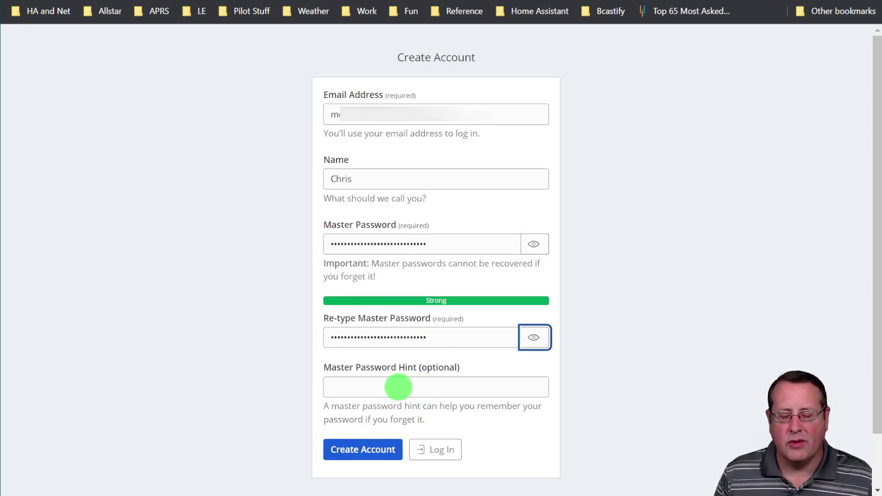
{"action": "left_click", "coordinate": [348, 457]}
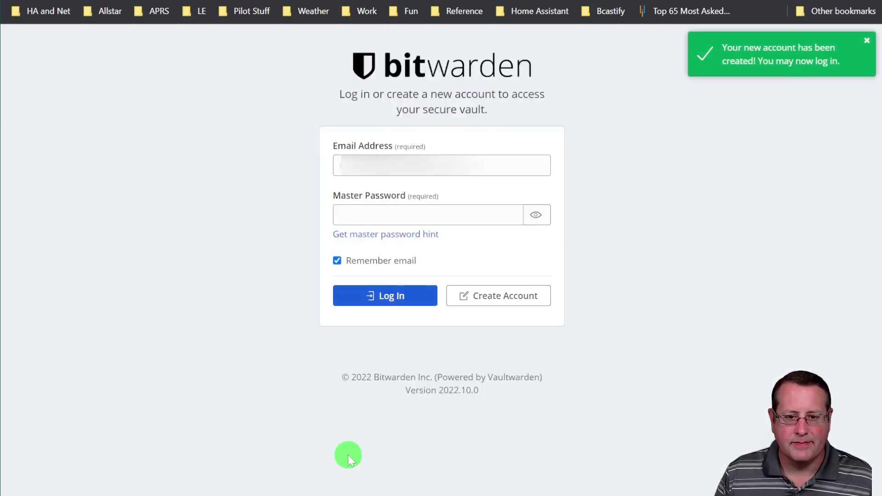
- Log in to the new vault with the master password
{"action": "left_click", "coordinate": [446, 212]}
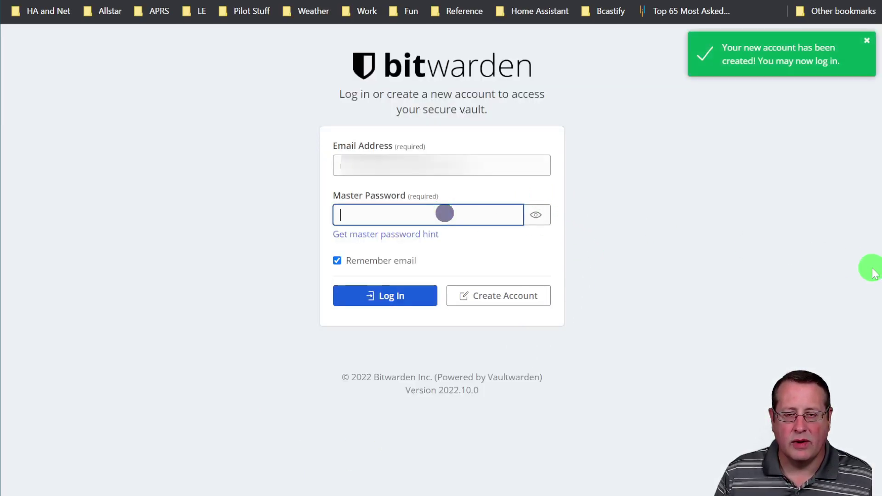
{"action": "left_click", "coordinate": [408, 296]}
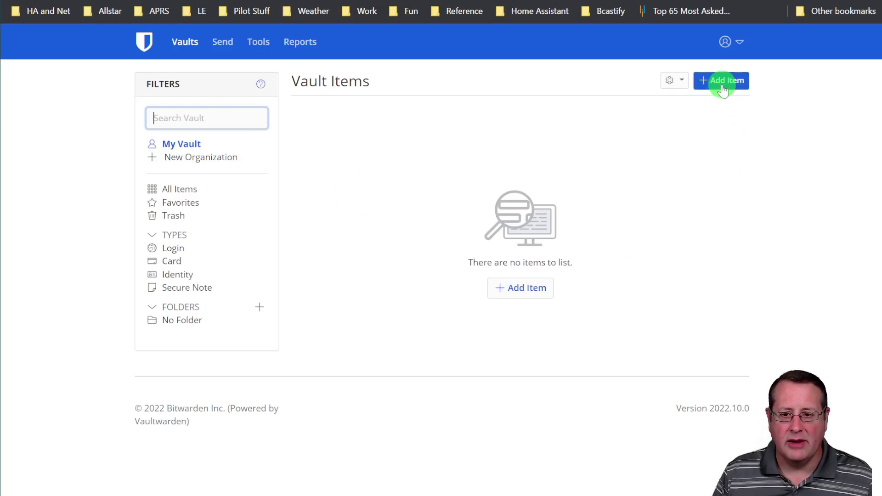
- Start a new vault item and review the available item types, keeping Login
{"action": "left_click", "coordinate": [704, 81]}
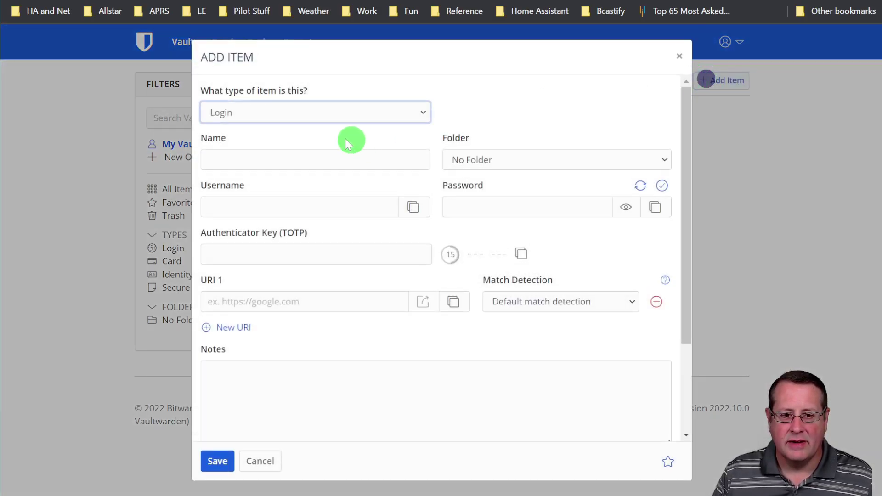
{"action": "left_click", "coordinate": [250, 118]}
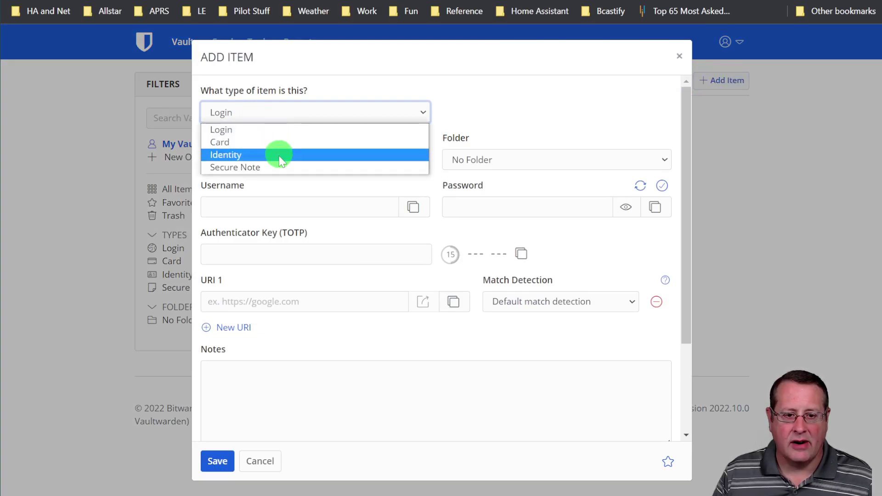
{"action": "left_click", "coordinate": [547, 83]}
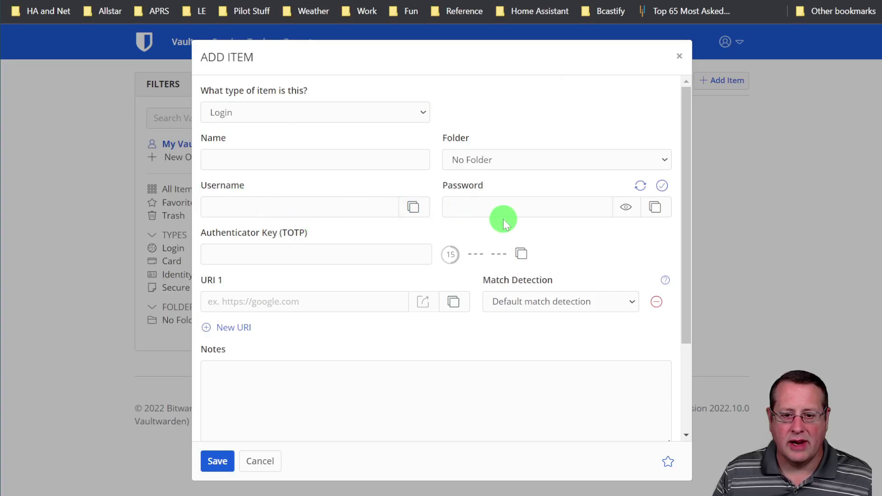
- Enter gmail.com as the login item's first URI and review the match detection options
{"action": "left_click", "coordinate": [287, 305]}
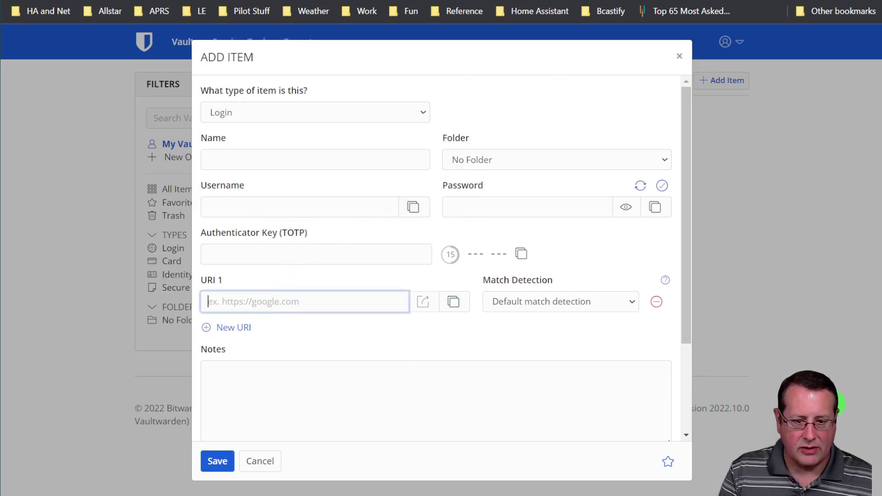
{"action": "type", "text": "www"}
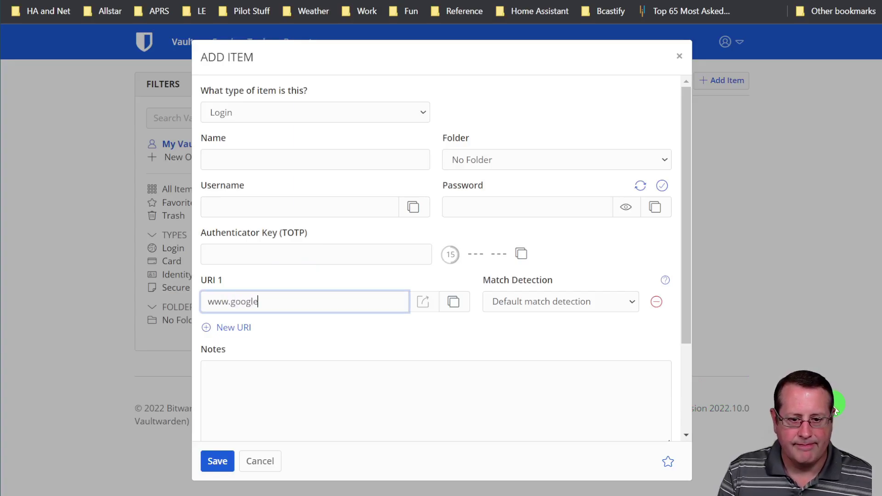
{"action": "type", "text": ".g"}
{"action": "key", "text": "BackSpace"}
{"action": "key", "text": "BackSpace"}
{"action": "key", "text": "BackSpace"}
{"action": "key", "text": "BackSpace"}
{"action": "key", "text": "BackSpace"}
{"action": "type", "text": "gmail.com"}
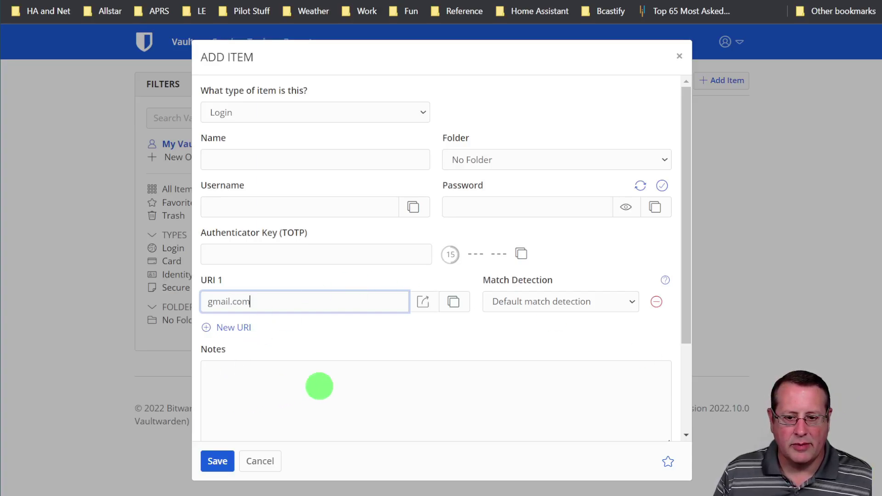
{"action": "left_click", "coordinate": [630, 303]}
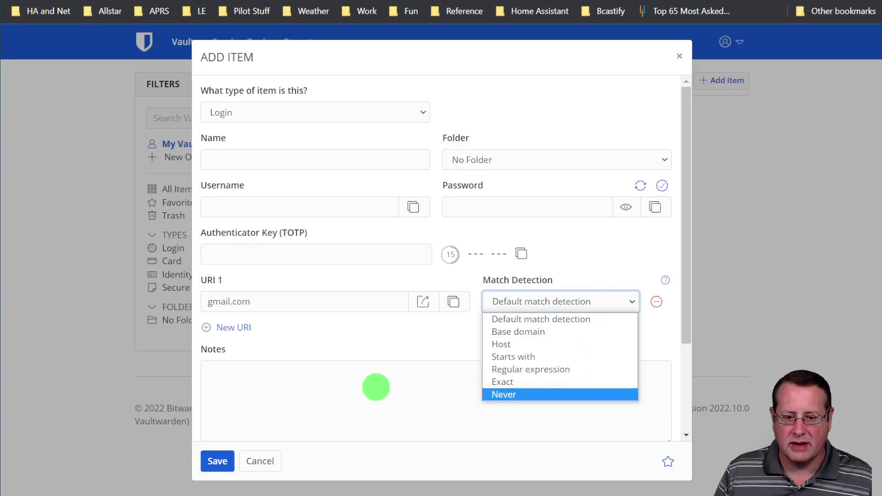
{"action": "left_click", "coordinate": [383, 356]}
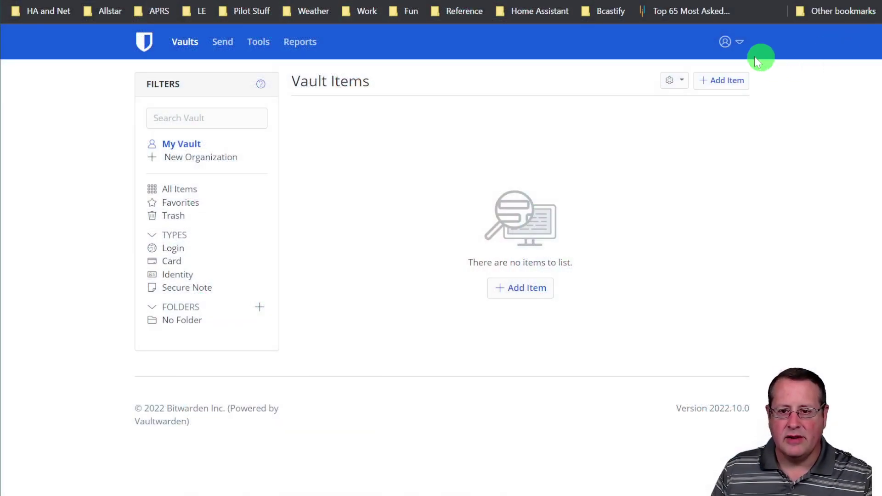
- Review the account options and browse the vault by All Items, Favorites, Trash and Login
{"action": "left_click", "coordinate": [735, 44]}
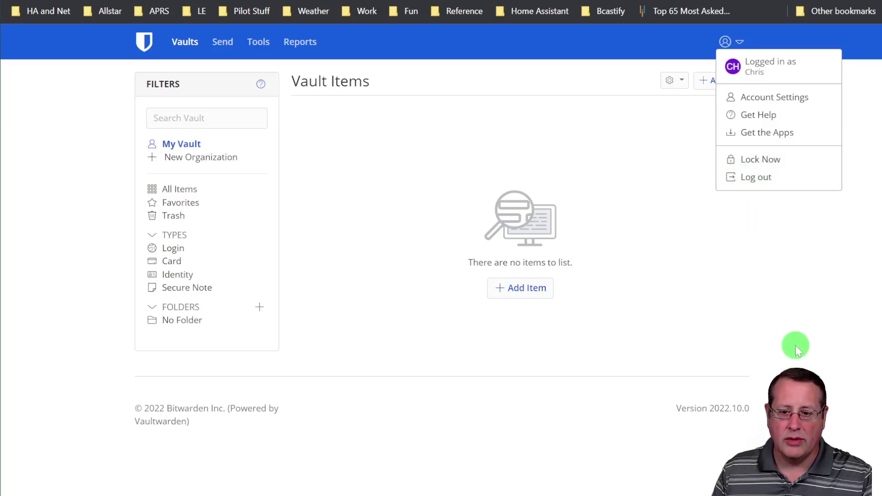
{"action": "left_click", "coordinate": [803, 357]}
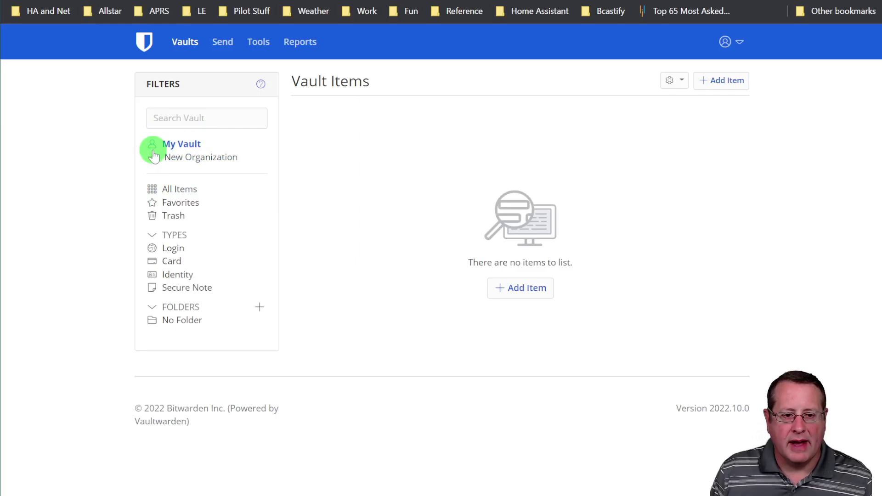
{"action": "left_click", "coordinate": [181, 188]}
{"action": "left_click", "coordinate": [183, 205]}
{"action": "left_click", "coordinate": [176, 215]}
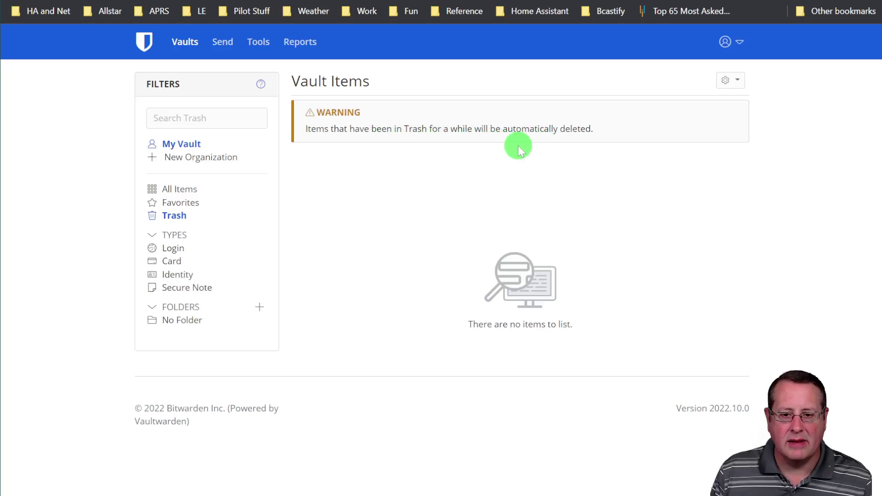
{"action": "left_click", "coordinate": [174, 249]}
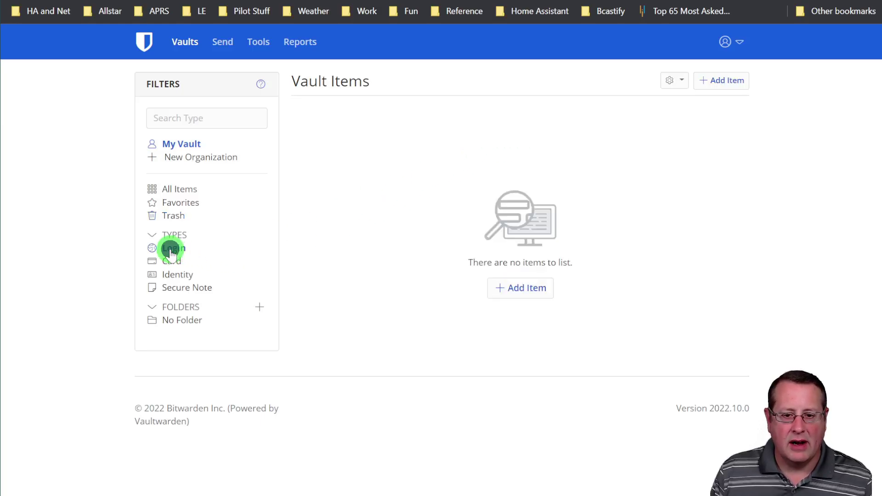
- Filter the vault by Card, inspect the new card form and its brand options, and discard the form
{"action": "left_click", "coordinate": [179, 266]}
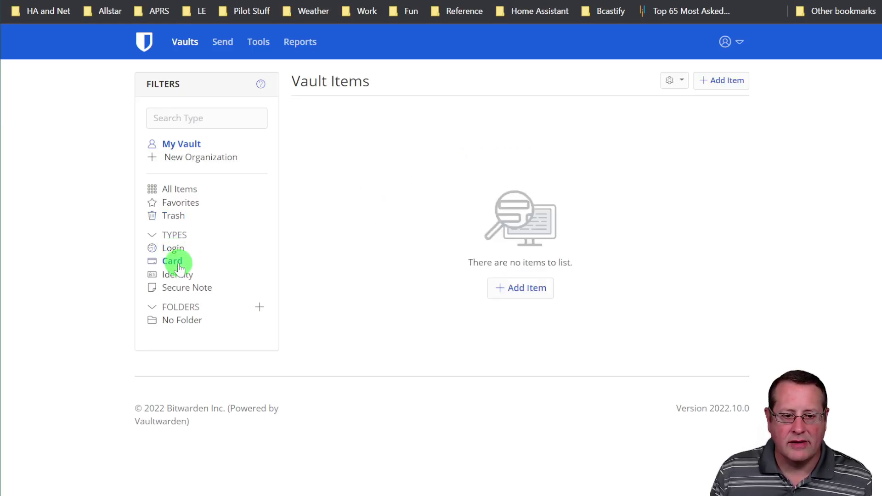
{"action": "left_click", "coordinate": [528, 289]}
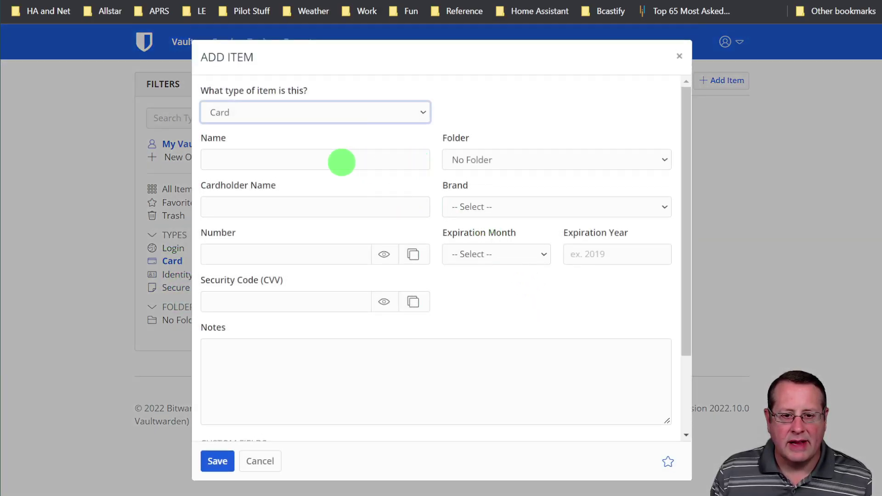
{"action": "left_click", "coordinate": [488, 213]}
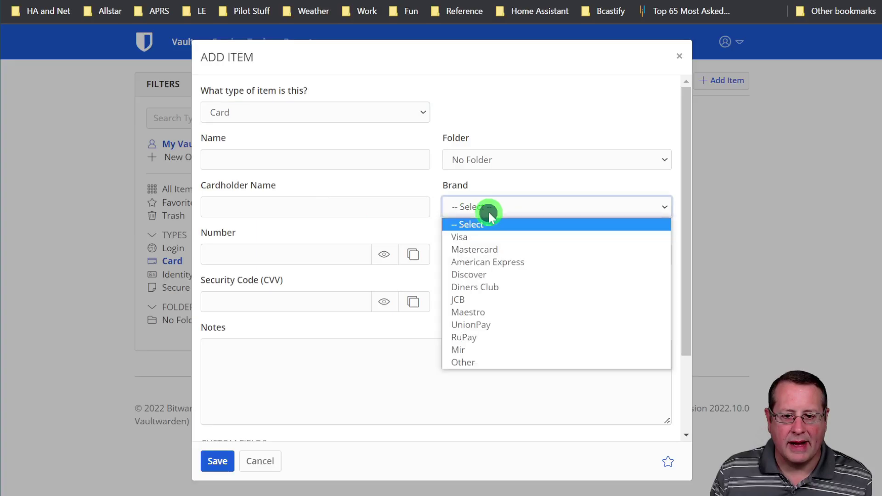
{"action": "left_click", "coordinate": [309, 254]}
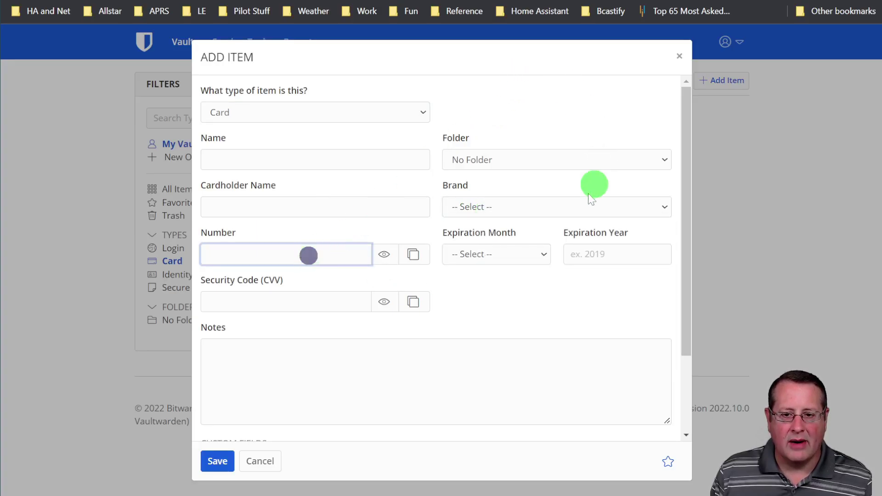
{"action": "left_click", "coordinate": [257, 460]}
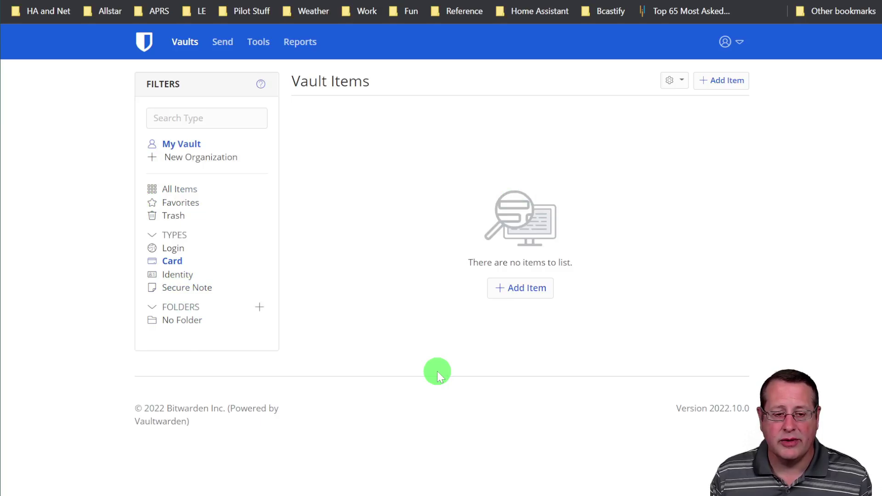
- Filter the vault by Identity, inspect the fields of a new identity item and discard it
{"action": "left_click", "coordinate": [168, 278]}
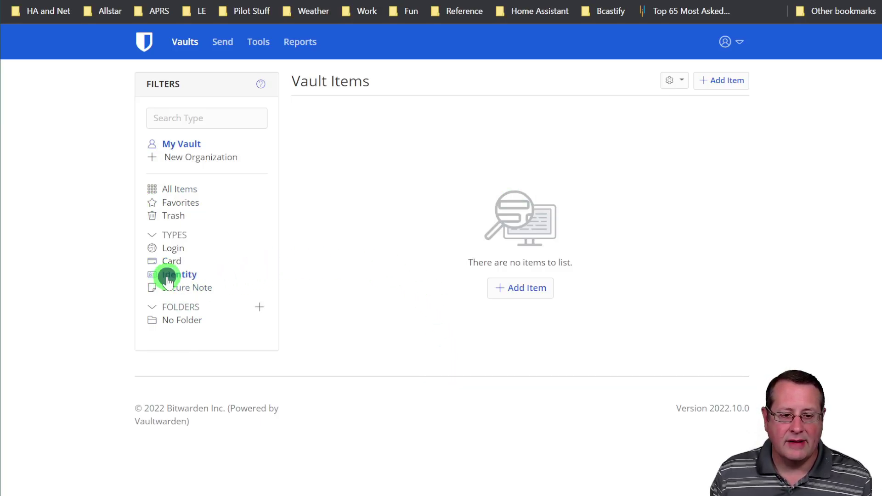
{"action": "left_click", "coordinate": [743, 83]}
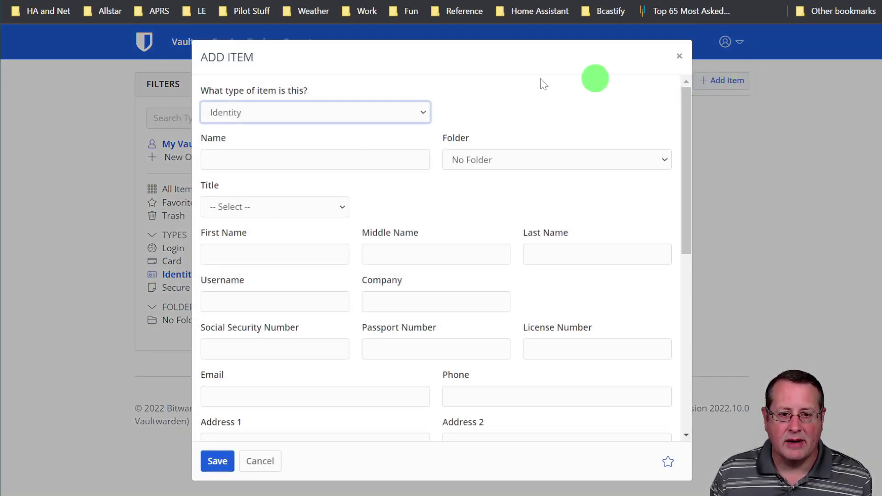
{"action": "left_click", "coordinate": [400, 116]}
{"action": "left_click", "coordinate": [424, 115]}
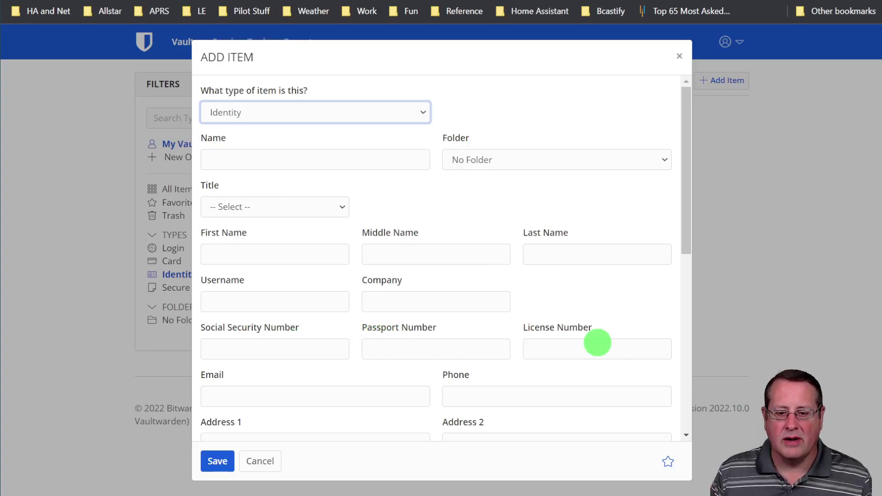
{"action": "left_click", "coordinate": [260, 462]}
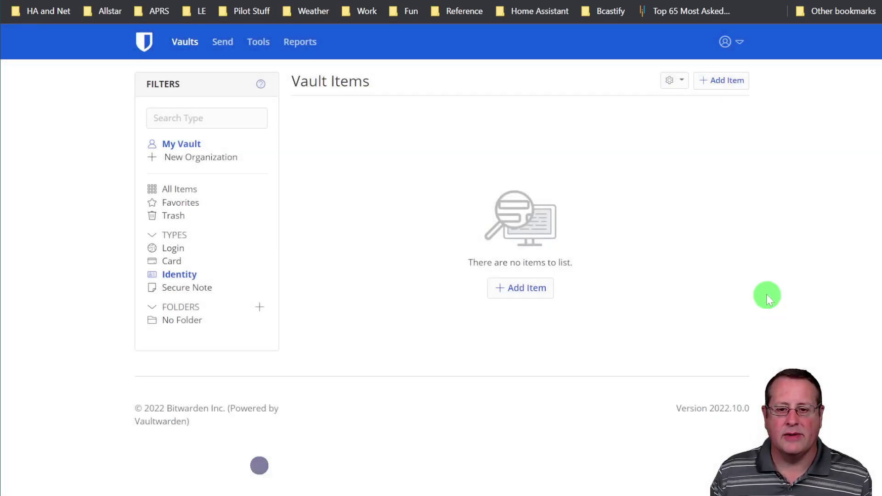
- Filter the vault by Secure Note and start a secure note named Website 2FA with its notes left empty
{"action": "left_click", "coordinate": [198, 290]}
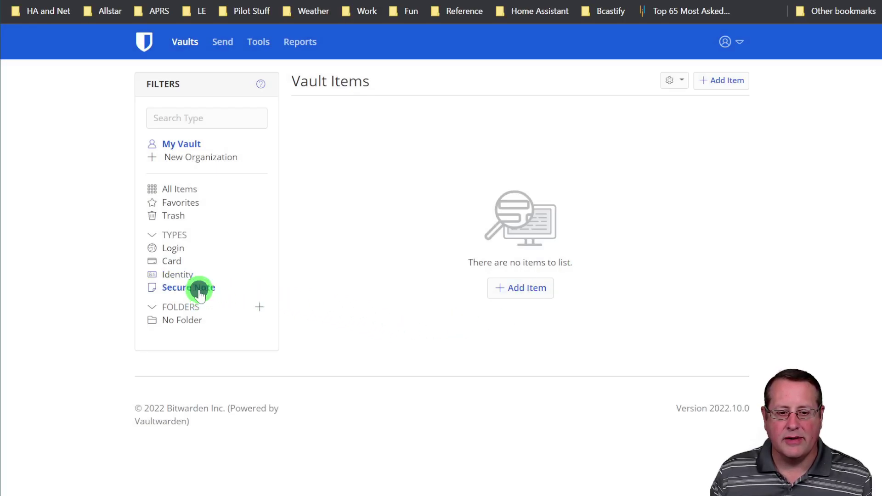
{"action": "left_click", "coordinate": [721, 81]}
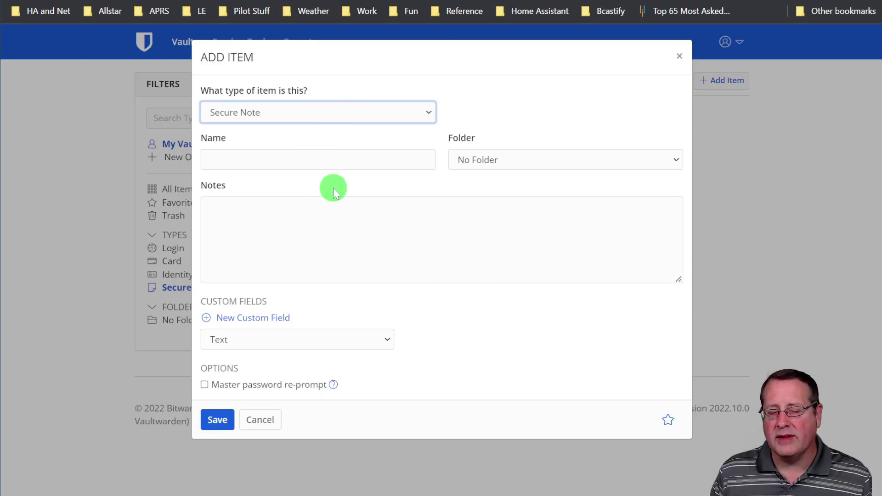
{"action": "left_click", "coordinate": [328, 161]}
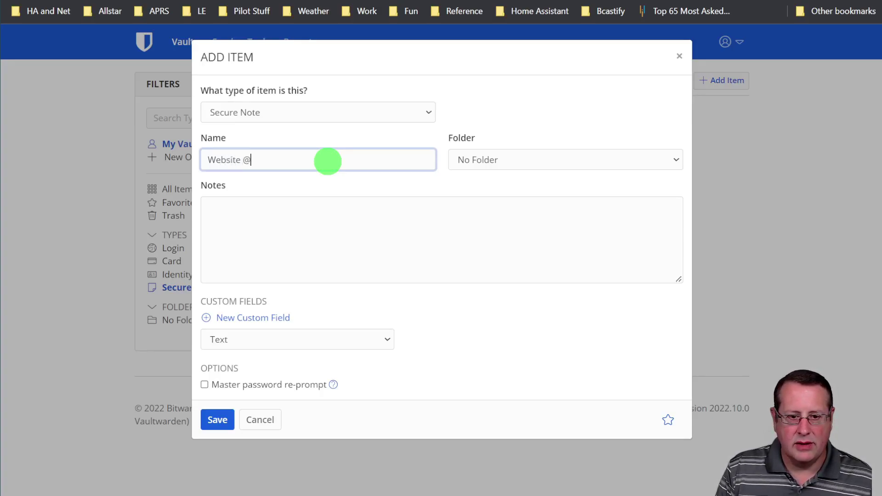
{"action": "key", "text": "Tab"}
{"action": "left_click", "coordinate": [372, 242]}
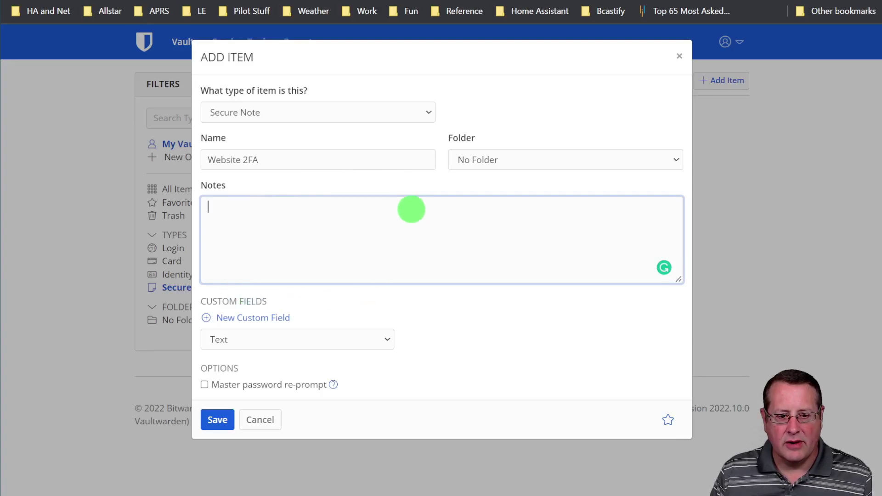
{"action": "left_click", "coordinate": [289, 254]}
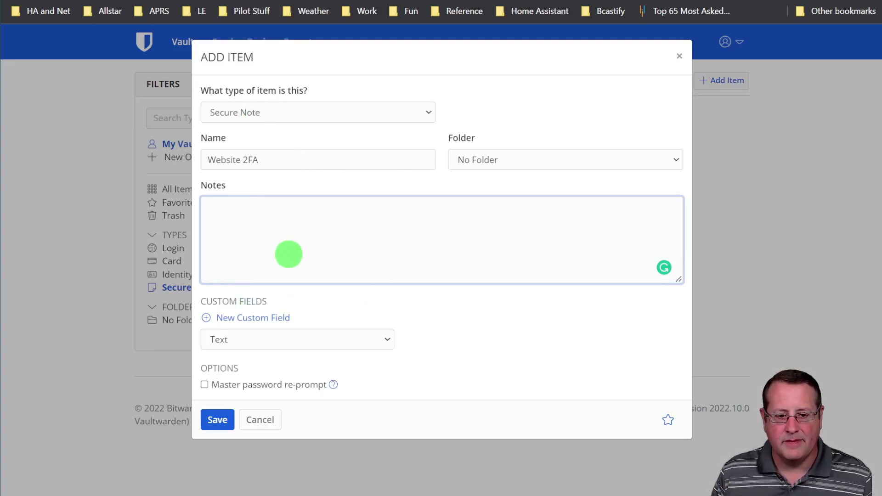
- Try the Hidden and Boolean custom field types in the secure note and discard the note
{"action": "left_click", "coordinate": [388, 340]}
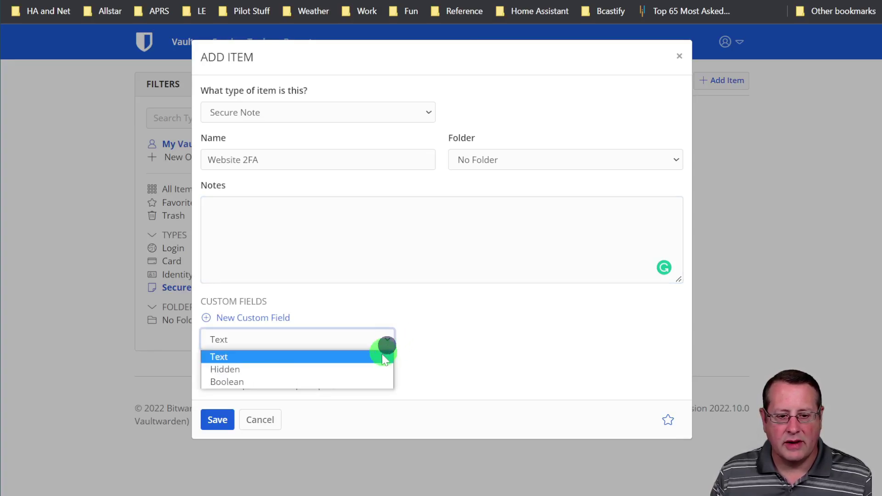
{"action": "left_click", "coordinate": [364, 371]}
{"action": "left_click", "coordinate": [386, 339]}
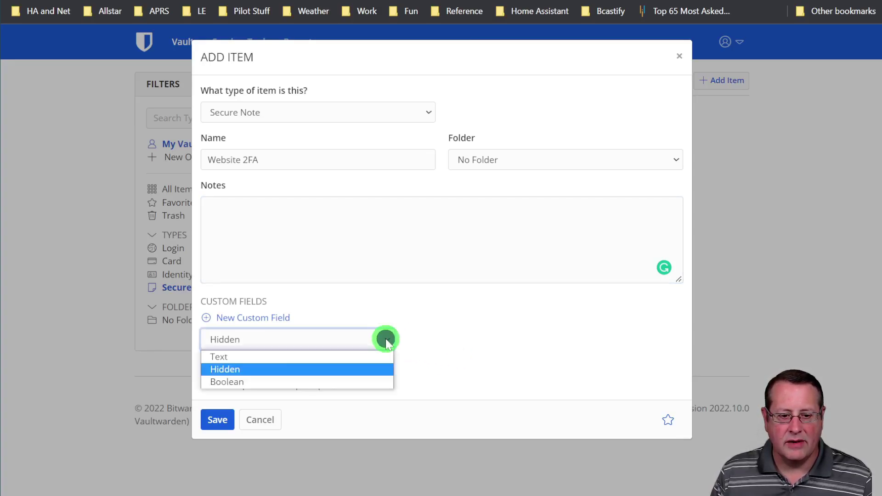
{"action": "left_click", "coordinate": [335, 383]}
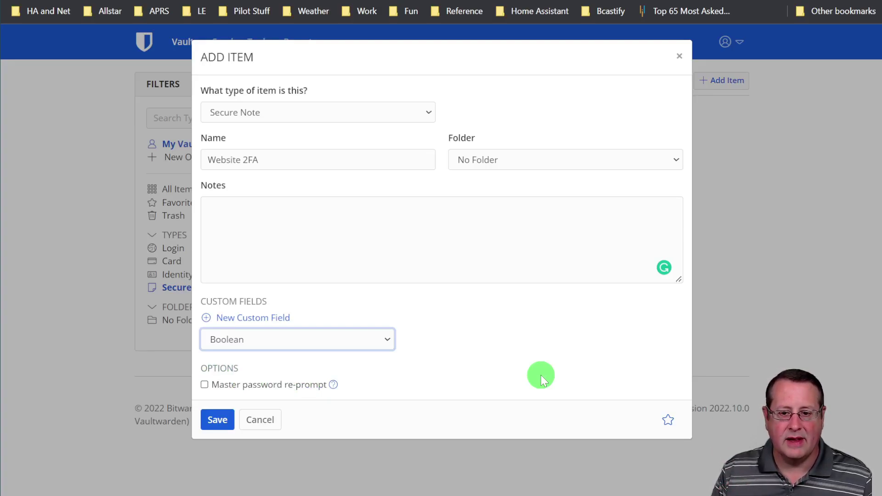
{"action": "left_click", "coordinate": [260, 420]}
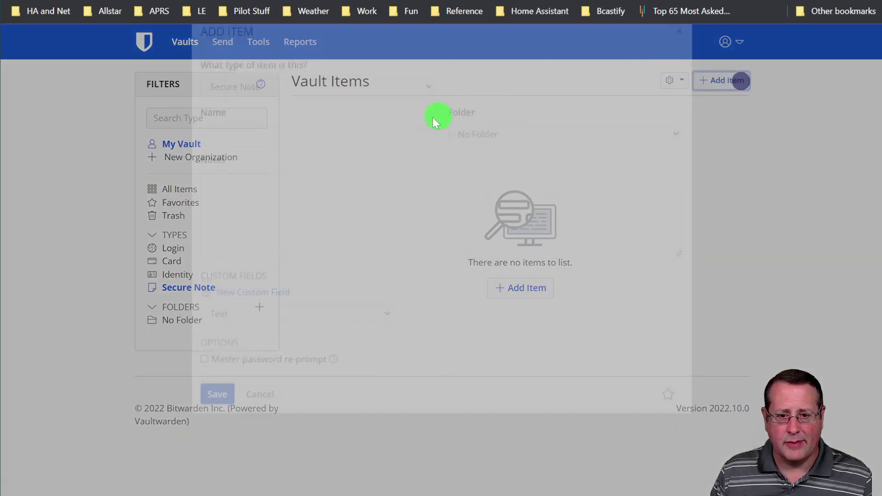
- Start another new vault item and set its type to Login
{"action": "left_click", "coordinate": [735, 82]}
{"action": "left_click", "coordinate": [315, 114]}
{"action": "left_click", "coordinate": [309, 127]}
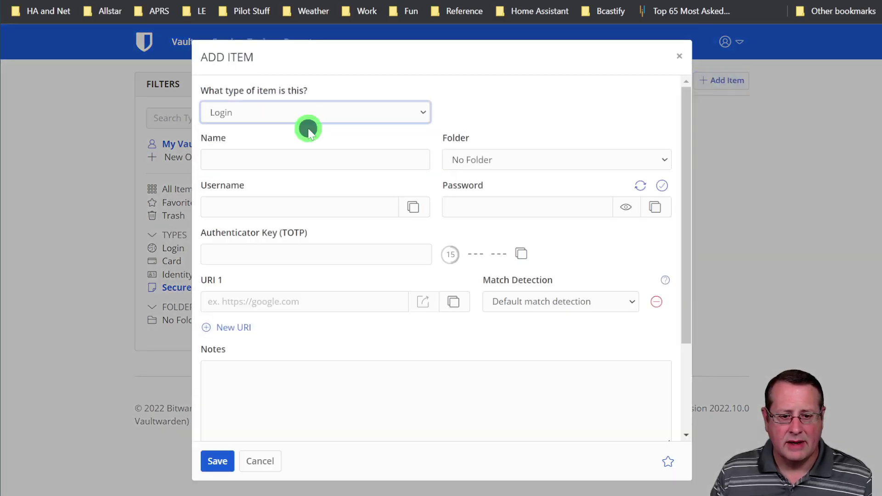
- Review the custom field types offered for the new login item, leaving Text selected
{"action": "scroll", "coordinate": [431, 333], "scroll_direction": "down", "scroll_amount": 2}
{"action": "scroll", "coordinate": [432, 332], "scroll_direction": "down", "scroll_amount": 1}
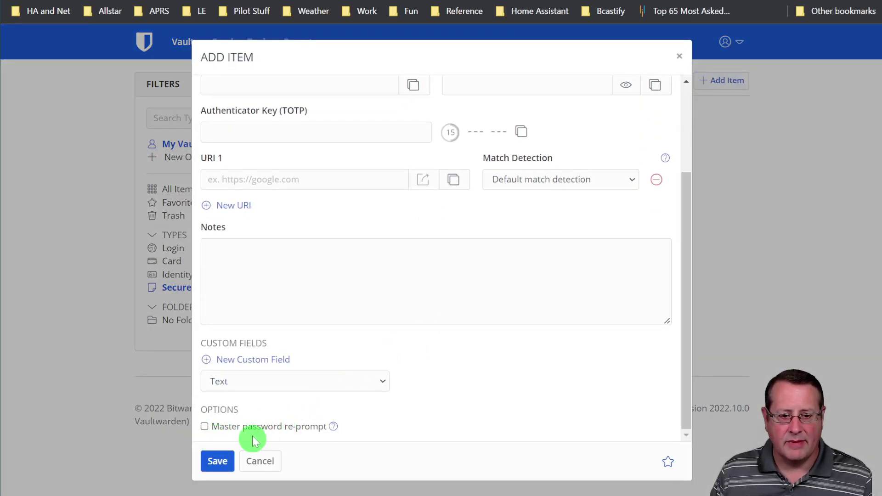
{"action": "left_click", "coordinate": [304, 380]}
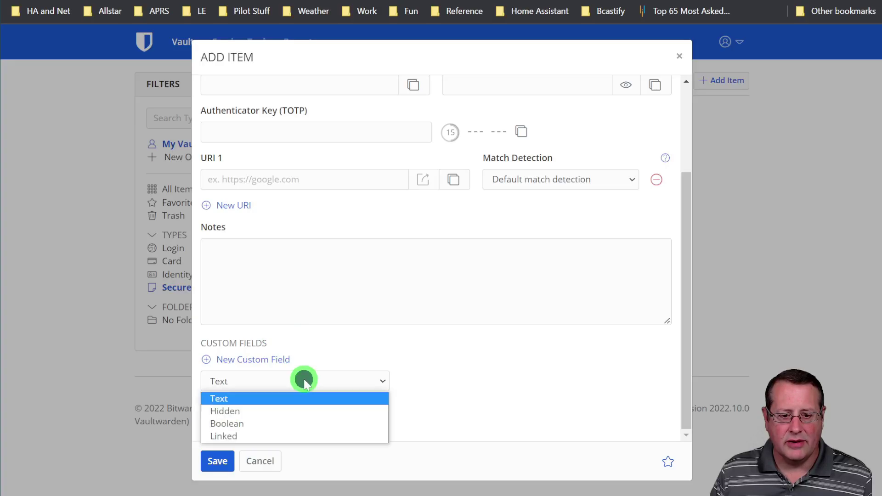
{"action": "left_click", "coordinate": [536, 357]}
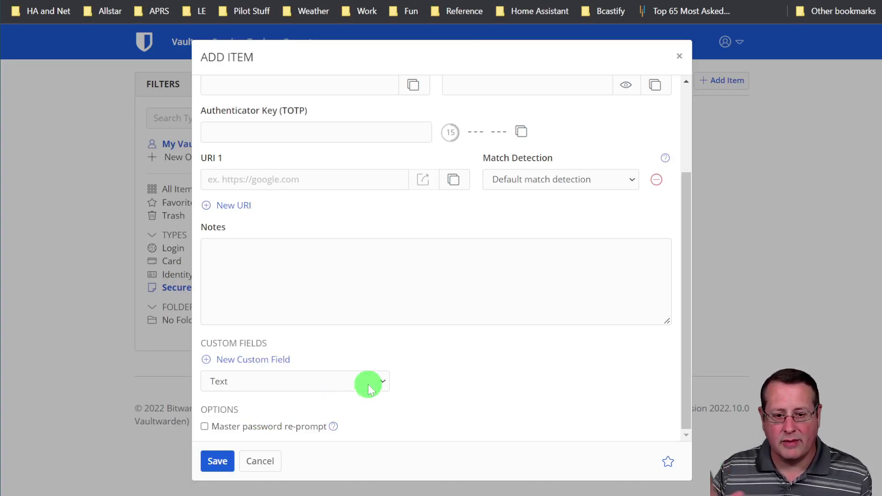
{"action": "scroll", "coordinate": [407, 352], "scroll_direction": "up", "scroll_amount": 3}
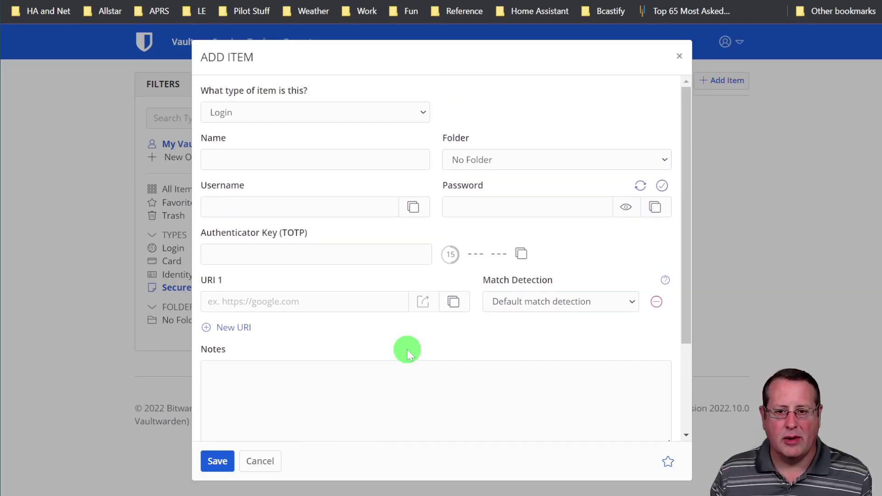
- Discard the new login item and add a folder named Website to the vault
{"action": "left_click", "coordinate": [678, 57]}
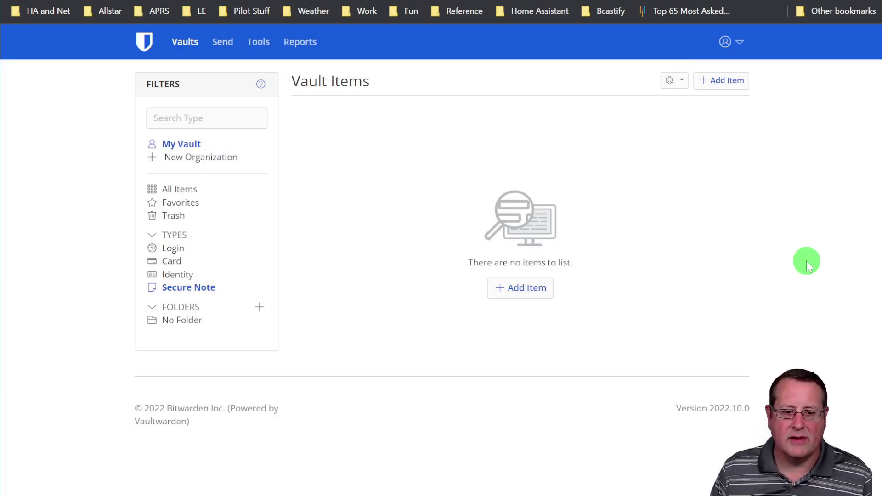
{"action": "left_click", "coordinate": [256, 312]}
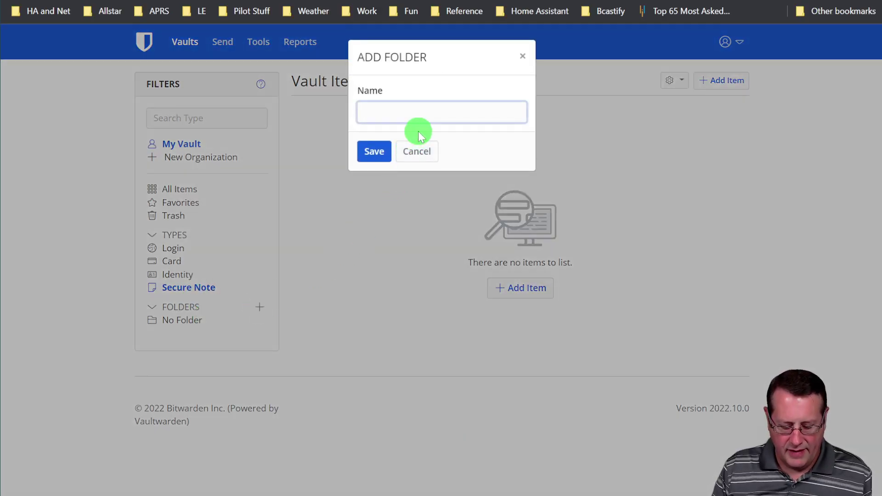
{"action": "type", "text": "Website"}
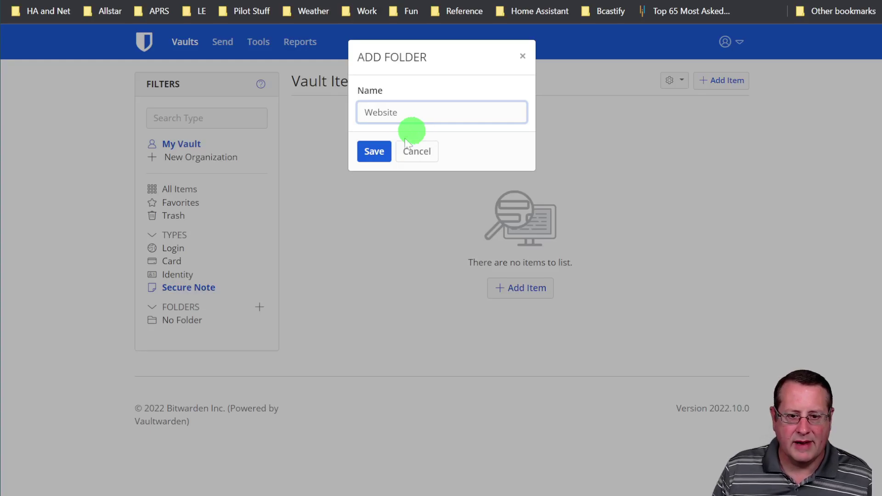
{"action": "left_click", "coordinate": [374, 151]}
- Add another vault folder named Banks
{"action": "left_click", "coordinate": [260, 307]}
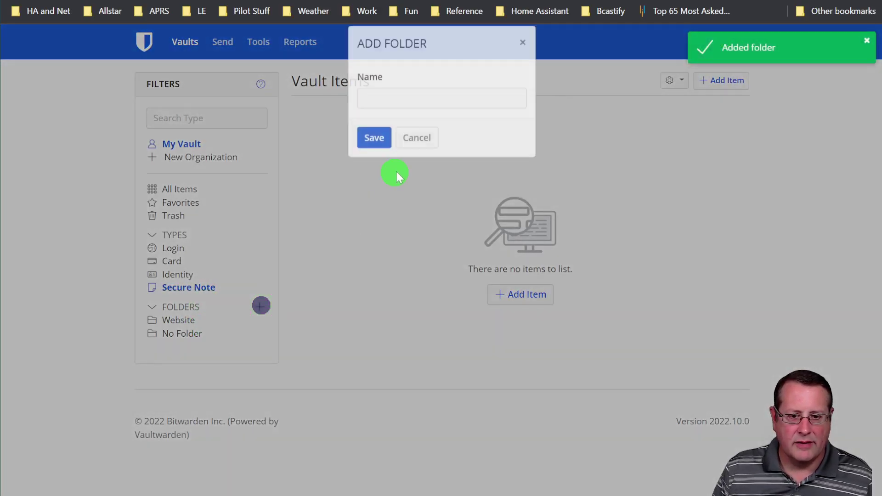
{"action": "type", "text": "Banks"}
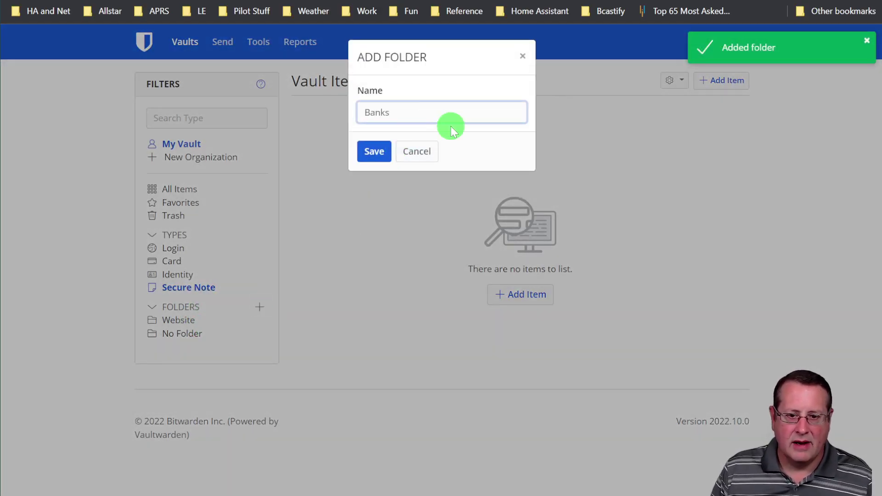
{"action": "left_click", "coordinate": [386, 150]}
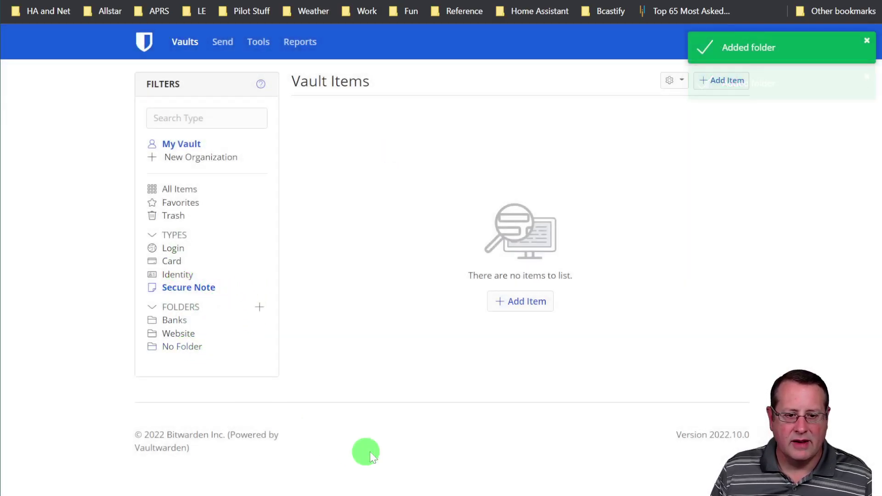
- Look at the contents of the Website folder and No Folder, and return to the unfiltered vault
{"action": "left_click", "coordinate": [184, 334]}
{"action": "left_click", "coordinate": [186, 347]}
{"action": "left_click", "coordinate": [180, 335]}
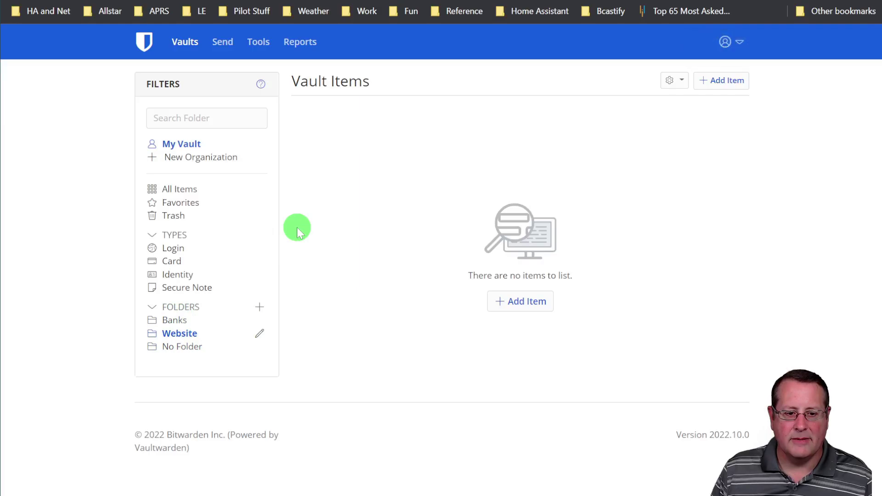
{"action": "left_click", "coordinate": [193, 42]}
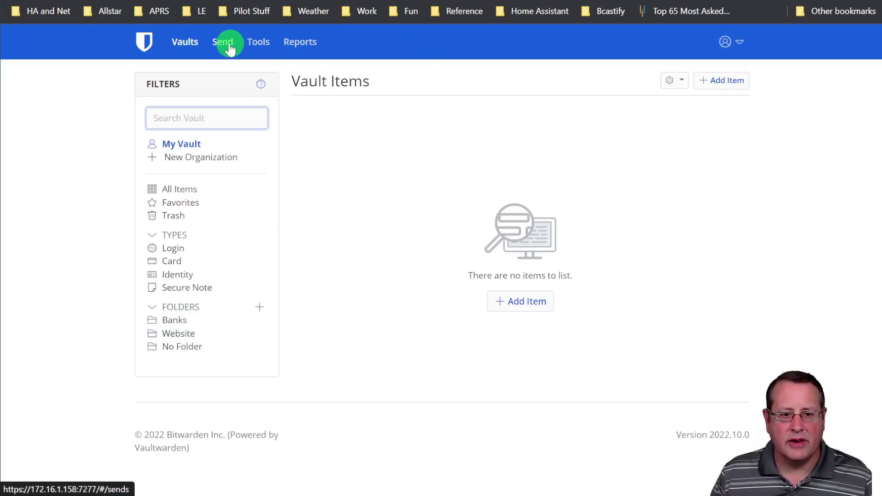
- Start a new Send of type Text named "text demo" containing "this is some text"
{"action": "left_click", "coordinate": [224, 43]}
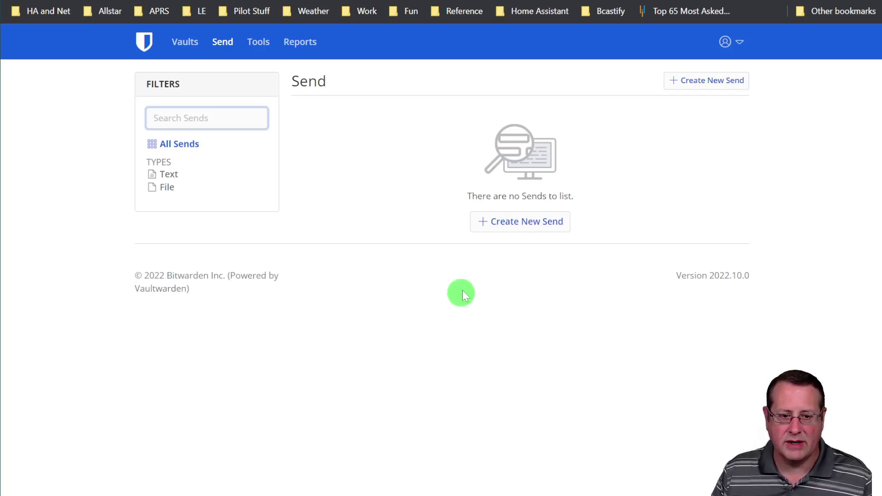
{"action": "left_click", "coordinate": [725, 82]}
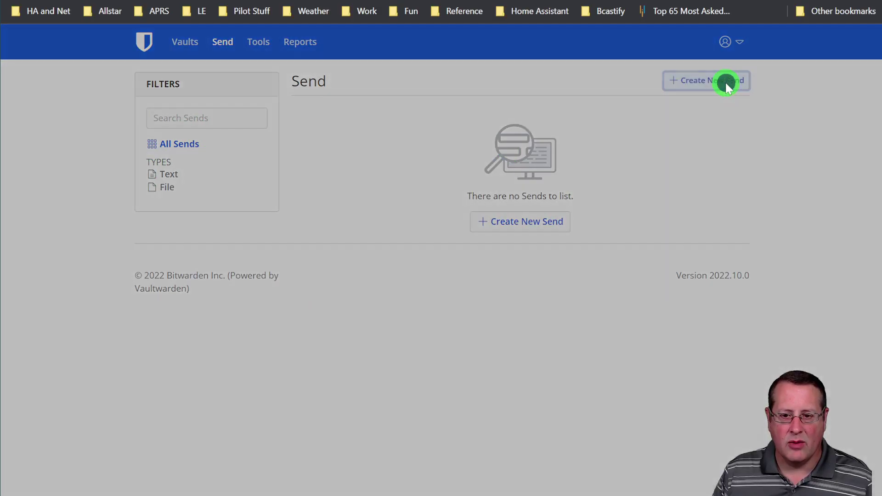
{"action": "left_click", "coordinate": [242, 110]}
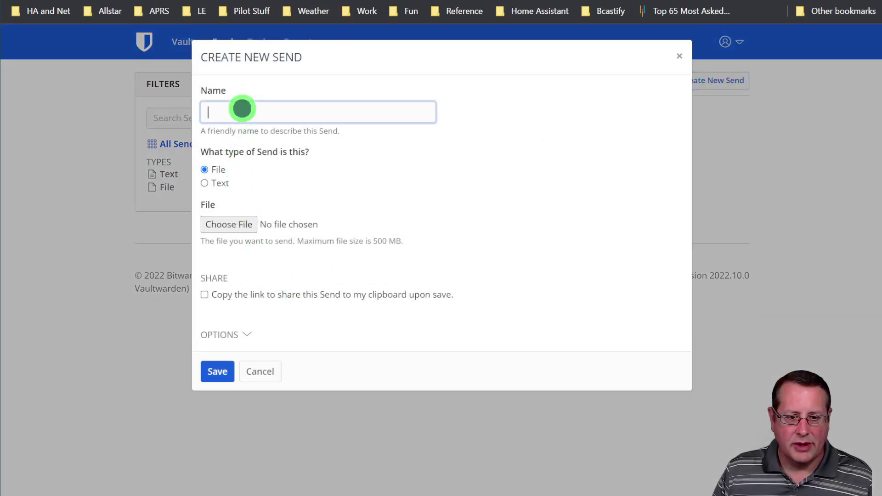
{"action": "left_click", "coordinate": [217, 183]}
{"action": "left_click", "coordinate": [275, 254]}
{"action": "type", "text": "this is some text"}
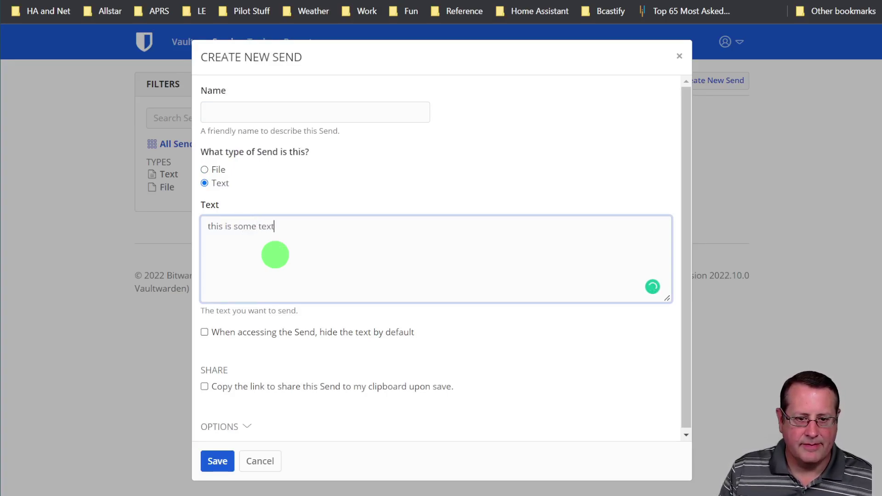
{"action": "left_click", "coordinate": [288, 110]}
{"action": "type", "text": "text "}
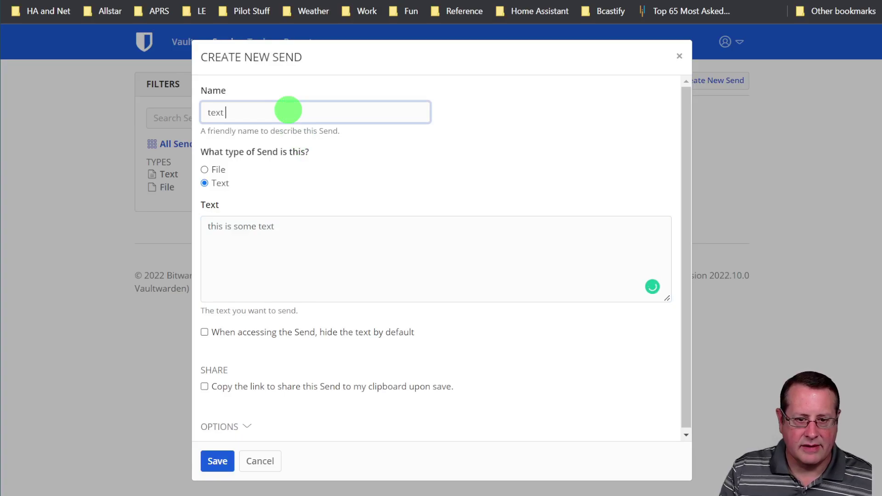
{"action": "type", "text": "demo"}
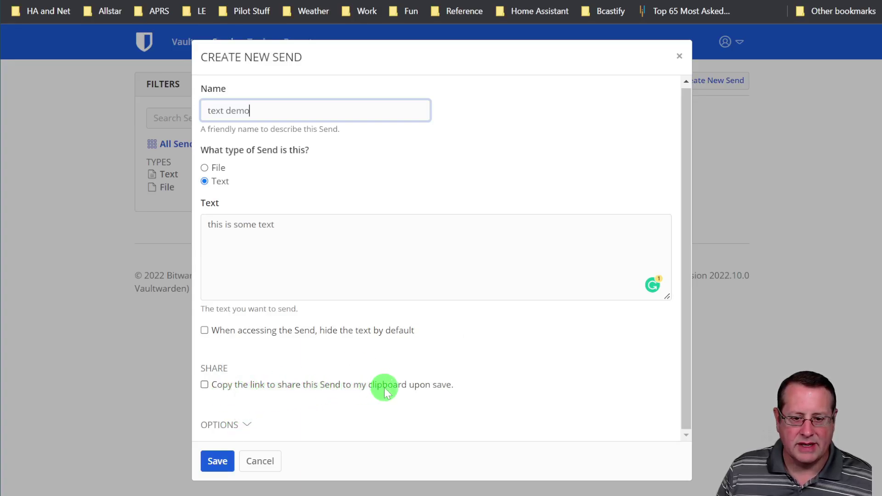
- Review the Send's deletion date, expiration date, maximum access count and password options, and discard the Send
{"action": "left_click", "coordinate": [252, 426]}
{"action": "scroll", "coordinate": [478, 354], "scroll_direction": "down", "scroll_amount": 6}
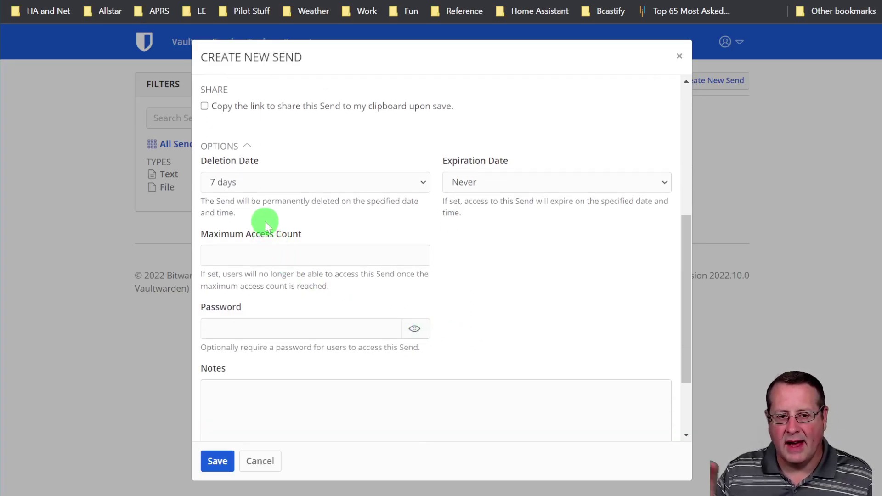
{"action": "scroll", "coordinate": [481, 374], "scroll_direction": "up", "scroll_amount": 6}
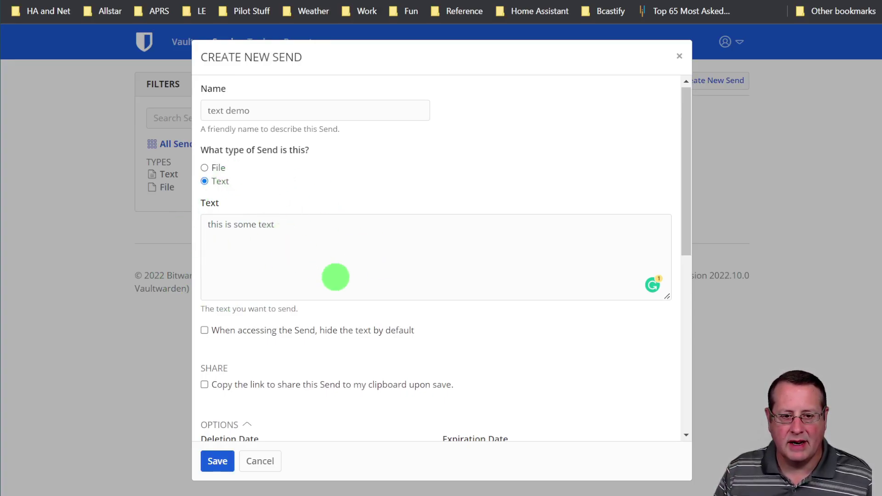
{"action": "scroll", "coordinate": [331, 276], "scroll_direction": "down", "scroll_amount": 6}
{"action": "left_click", "coordinate": [309, 182]}
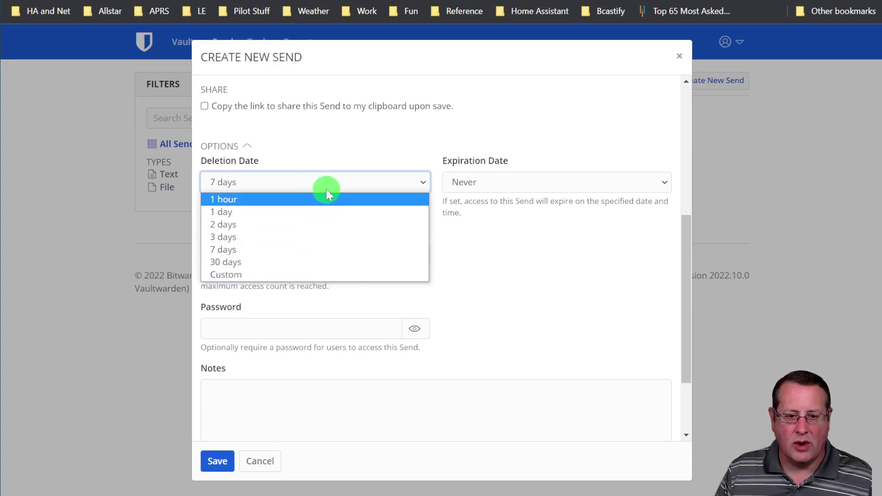
{"action": "left_click", "coordinate": [326, 184]}
{"action": "left_click", "coordinate": [517, 184]}
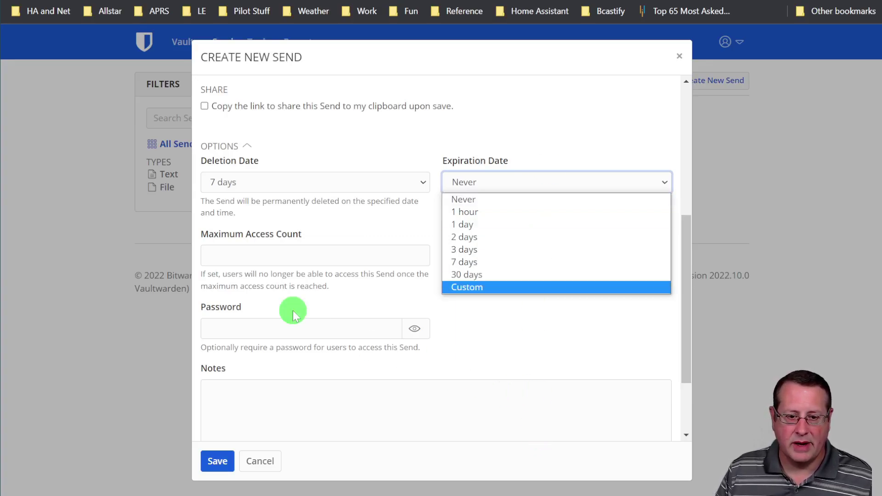
{"action": "left_click", "coordinate": [258, 263]}
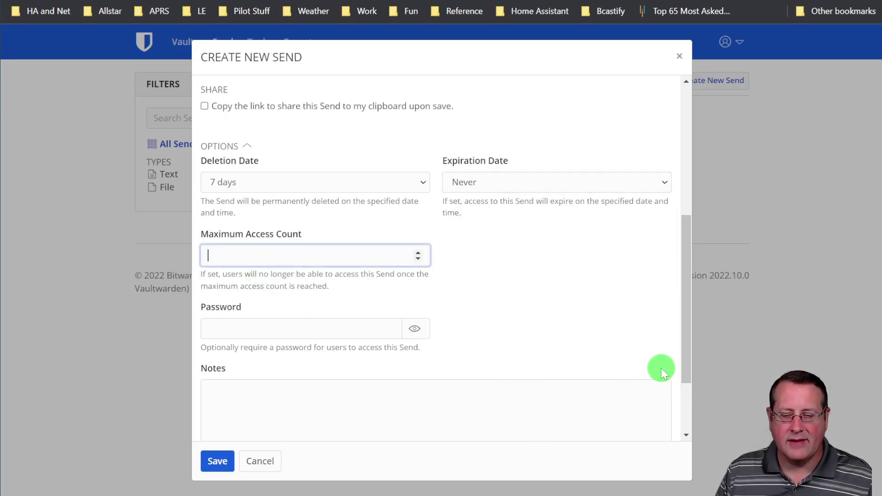
{"action": "left_click", "coordinate": [297, 325]}
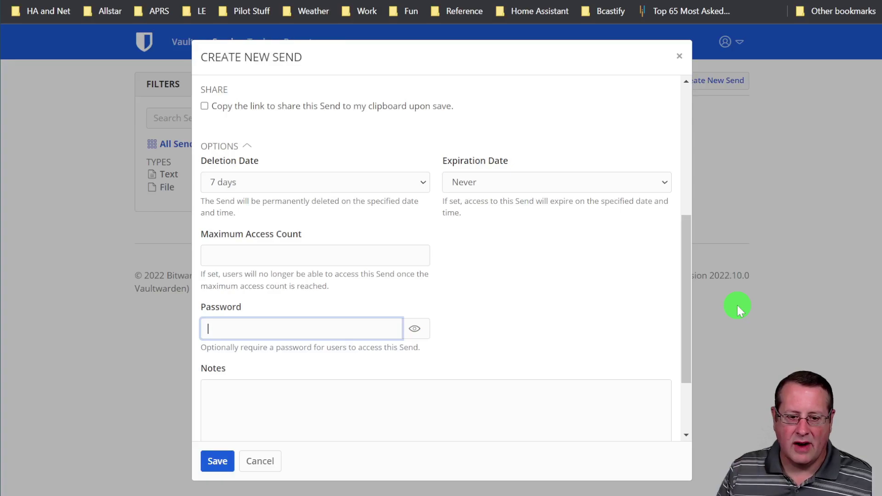
{"action": "left_click", "coordinate": [260, 460]}
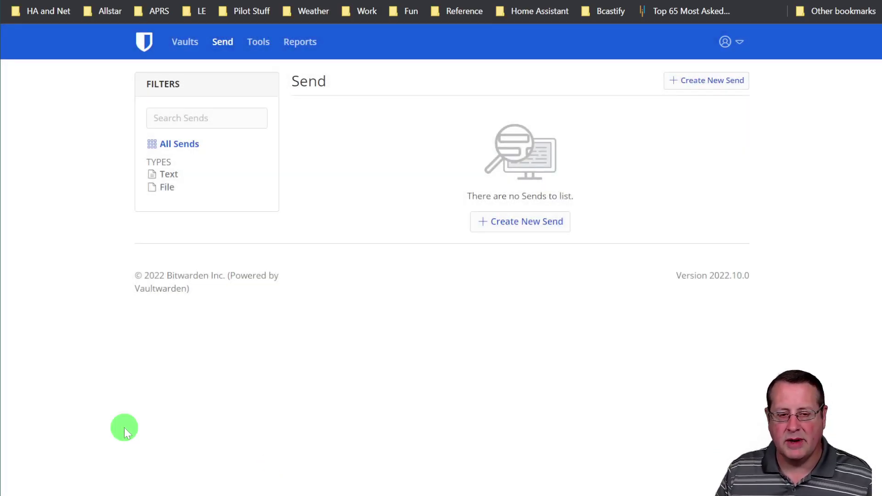
- Open the vault's data import tool and look through the supported import file formats without choosing one
{"action": "left_click", "coordinate": [269, 42]}
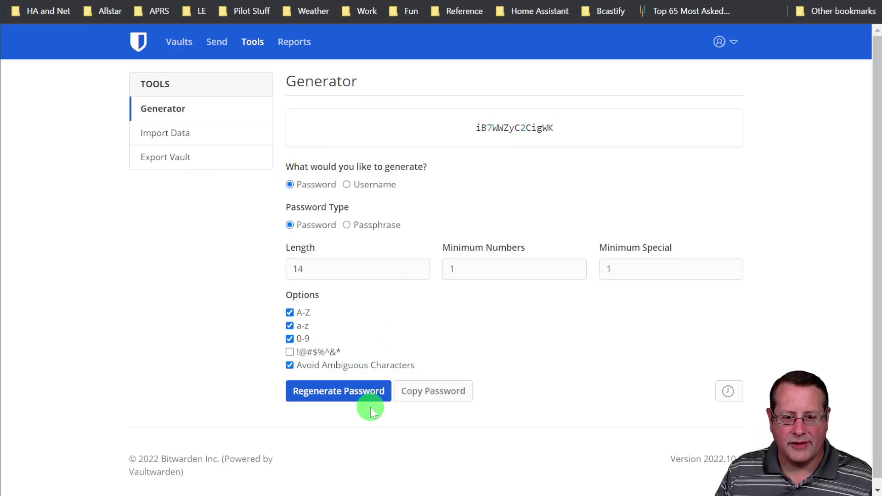
{"action": "left_click", "coordinate": [179, 139]}
{"action": "left_click", "coordinate": [504, 126]}
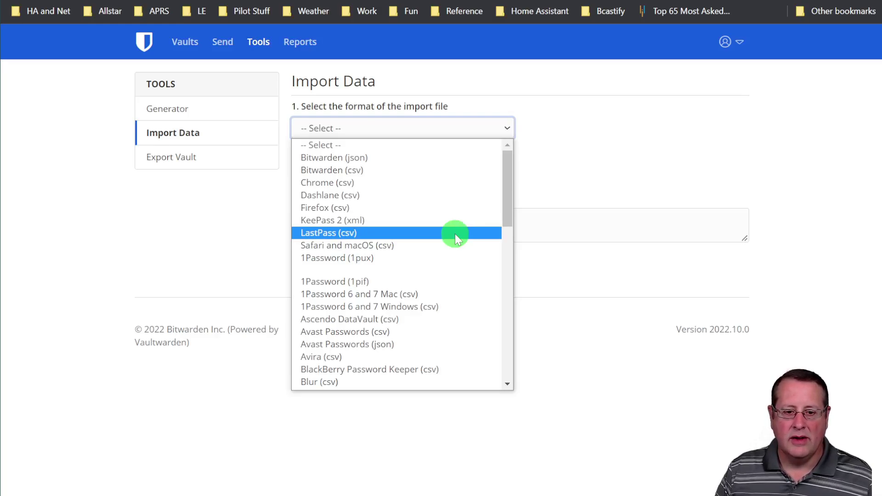
{"action": "scroll", "coordinate": [460, 285], "scroll_direction": "down", "scroll_amount": 6}
{"action": "scroll", "coordinate": [459, 288], "scroll_direction": "down", "scroll_amount": 5}
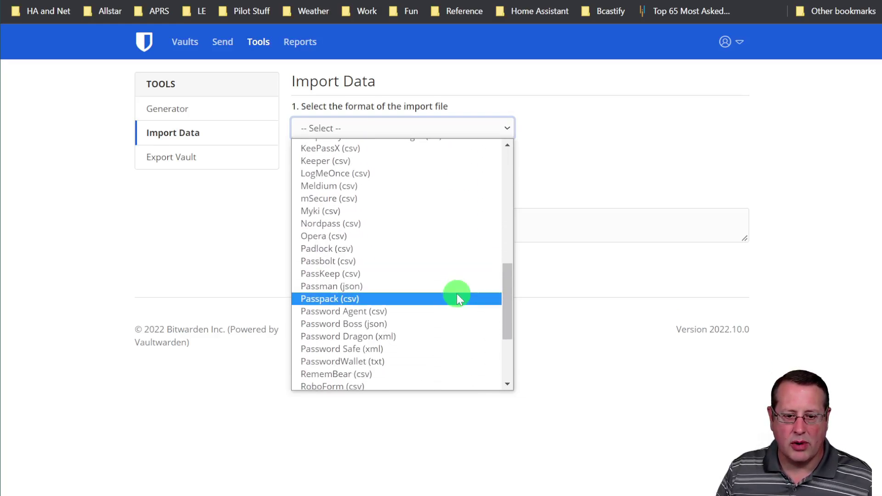
{"action": "scroll", "coordinate": [437, 370], "scroll_direction": "up", "scroll_amount": 11}
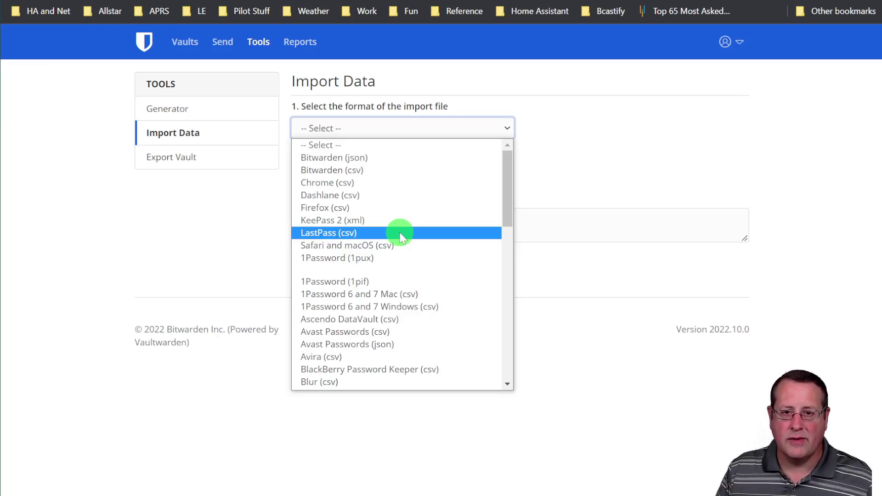
{"action": "left_click", "coordinate": [211, 259]}
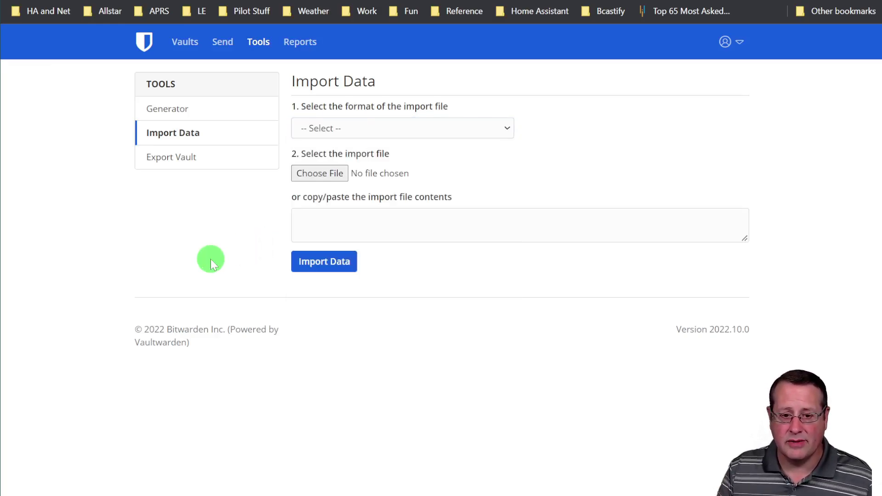
- Open the vault export tool and check which file formats it offers, leaving .json selected
{"action": "left_click", "coordinate": [182, 154]}
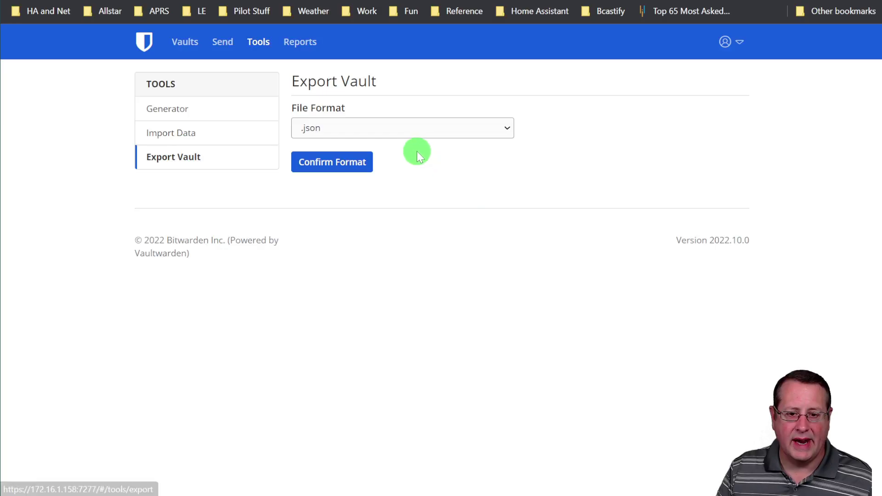
{"action": "left_click", "coordinate": [422, 135]}
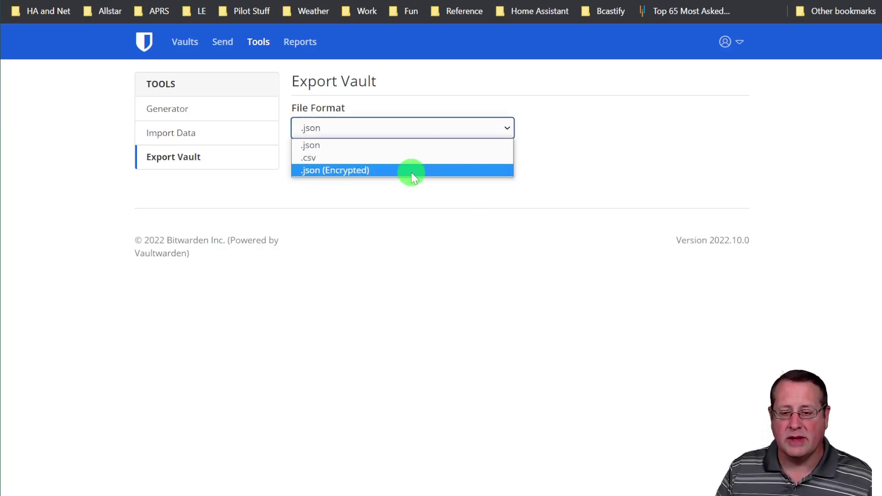
{"action": "left_click", "coordinate": [420, 191]}
- Look over the available security reports, including the Data Breach report, and return to the vault
{"action": "left_click", "coordinate": [312, 54]}
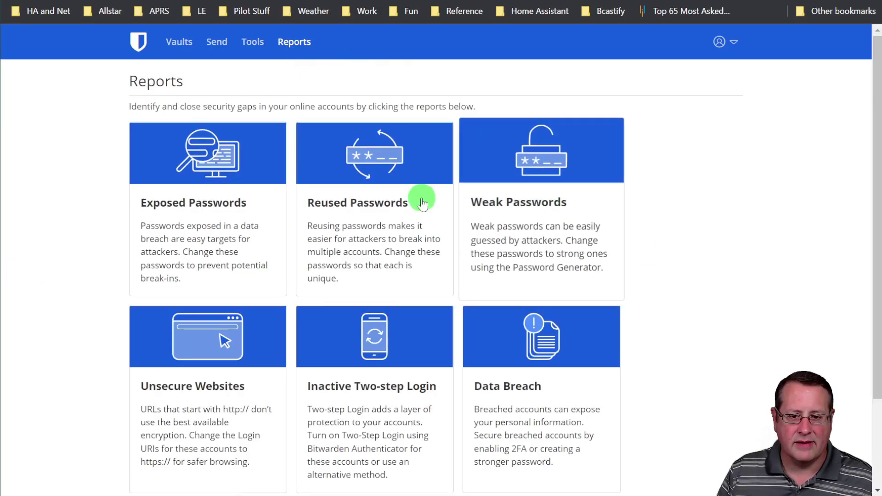
{"action": "scroll", "coordinate": [80, 268], "scroll_direction": "down", "scroll_amount": 1}
{"action": "scroll", "coordinate": [83, 257], "scroll_direction": "down", "scroll_amount": 2}
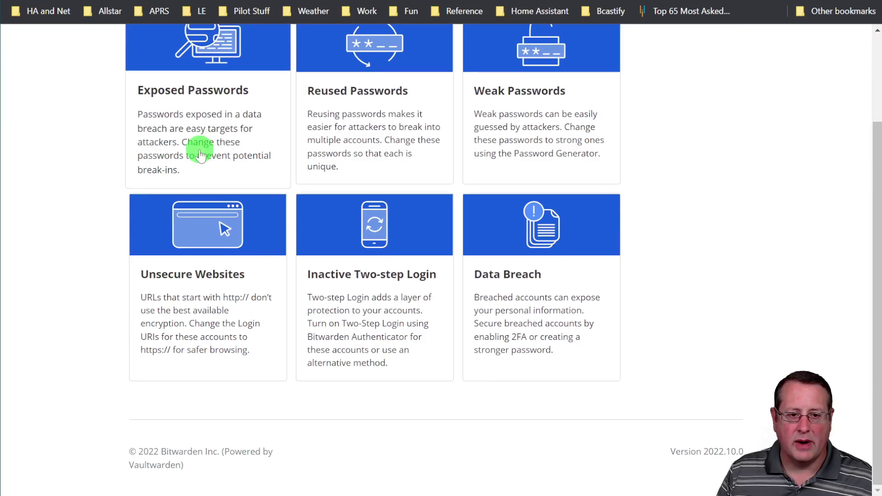
{"action": "scroll", "coordinate": [198, 152], "scroll_direction": "up", "scroll_amount": 3}
{"action": "scroll", "coordinate": [109, 294], "scroll_direction": "down", "scroll_amount": 1}
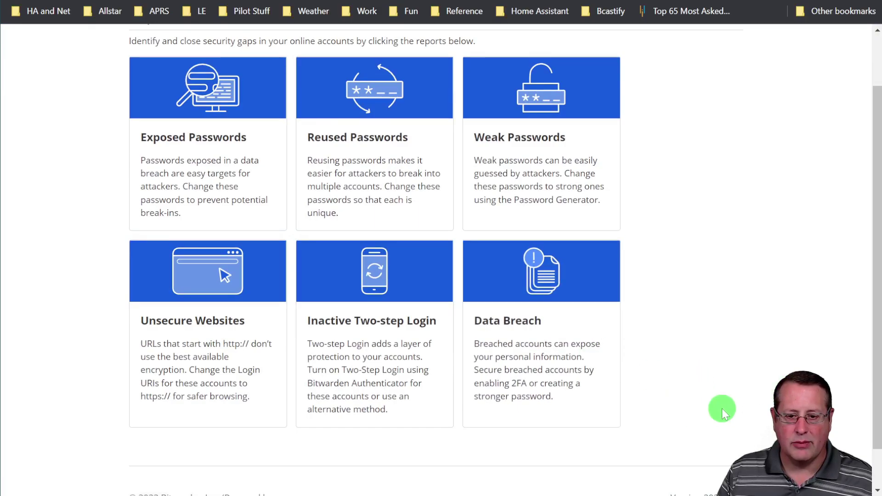
{"action": "scroll", "coordinate": [721, 409], "scroll_direction": "up", "scroll_amount": 1}
{"action": "left_click", "coordinate": [553, 385]}
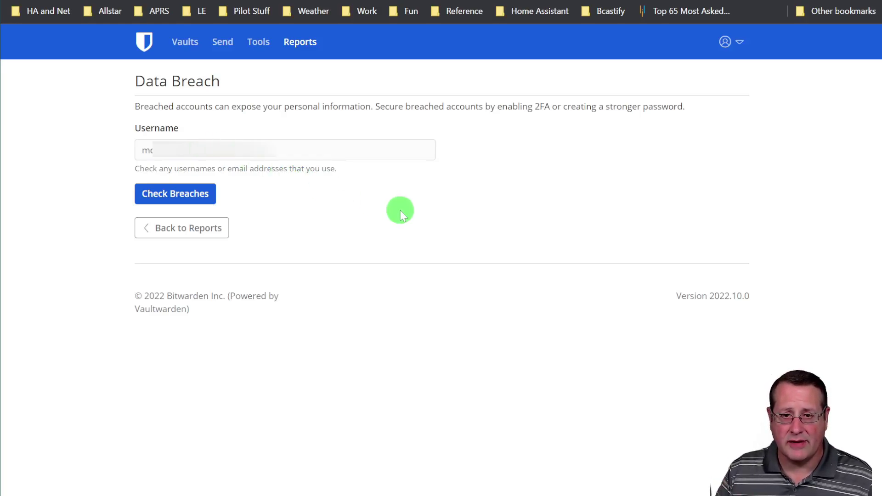
{"action": "left_click", "coordinate": [184, 41]}
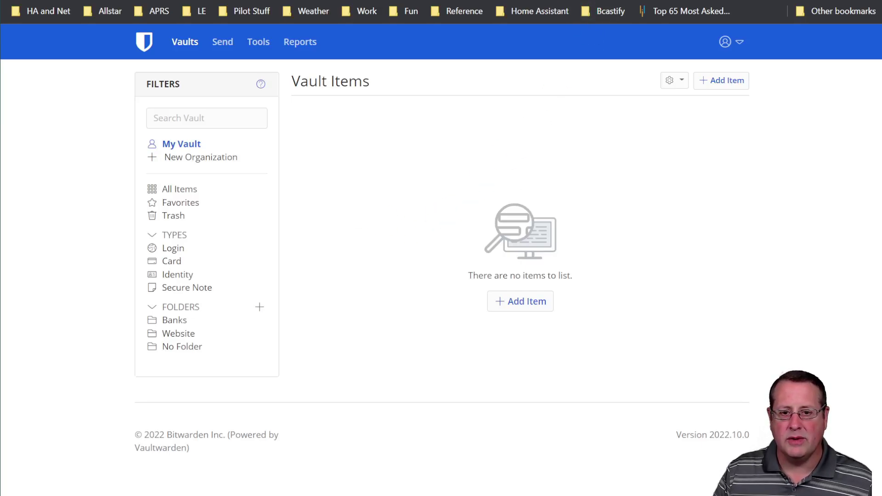
- View the Bitwarden extension's Chrome Web Store page and switch to a new browser tab
{"action": "left_click", "coordinate": [590, 1]}
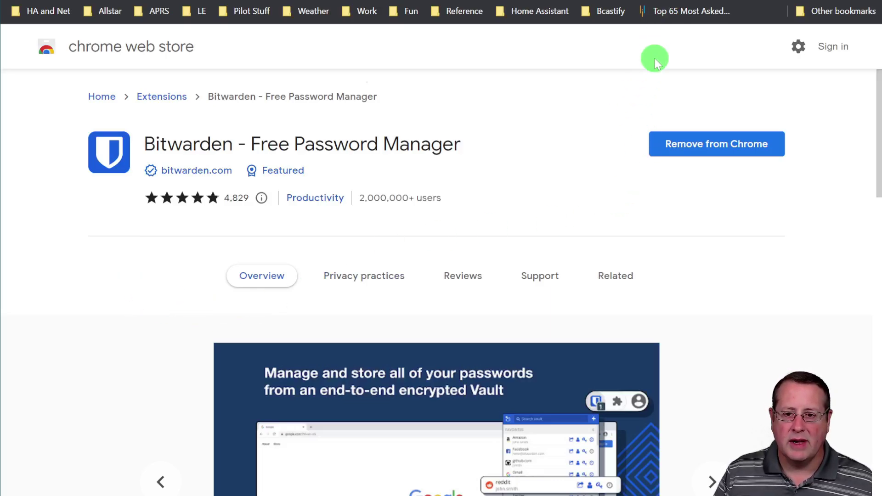
{"action": "left_click", "coordinate": [643, 0]}
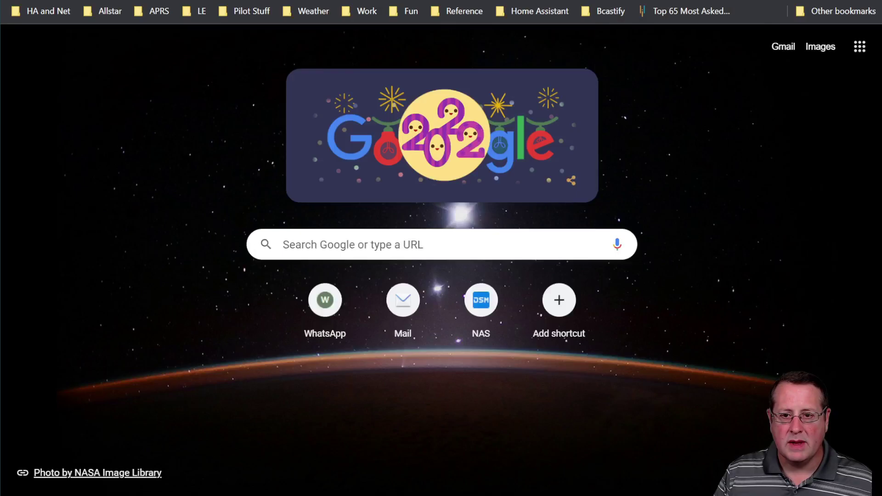
{"action": "left_click", "coordinate": [634, 0]}
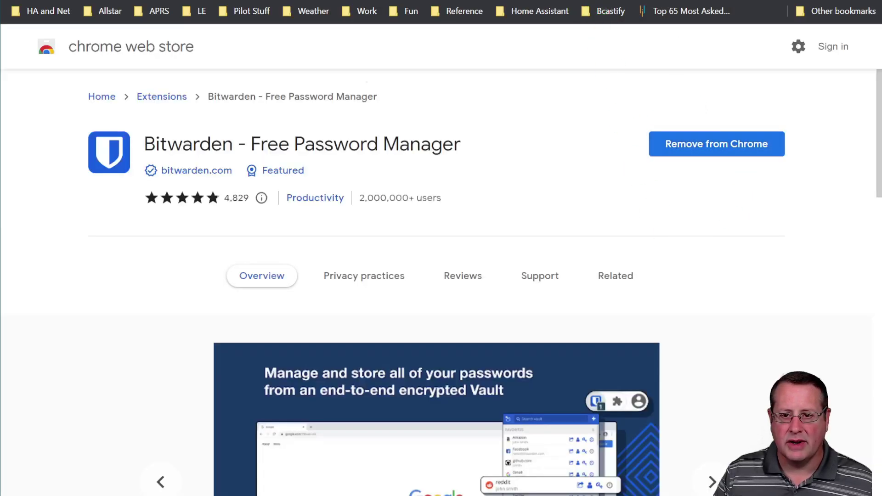
{"action": "left_click", "coordinate": [643, 0]}
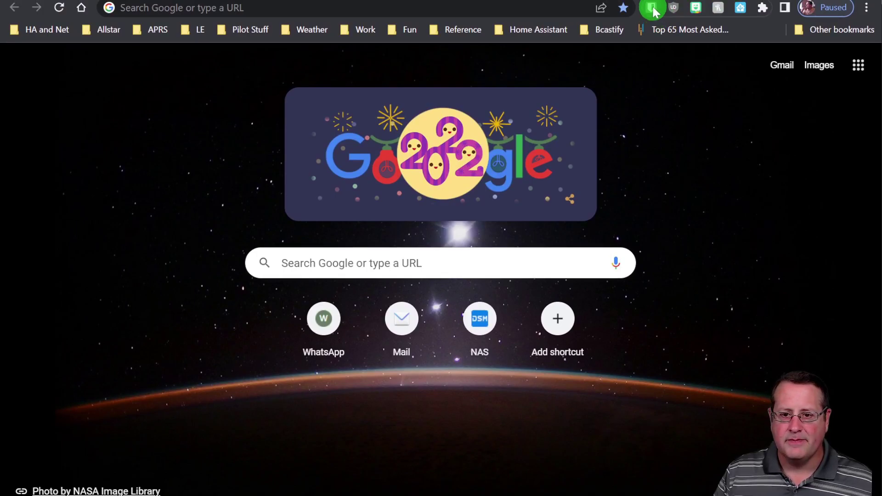
{"action": "left_click", "coordinate": [652, 9]}
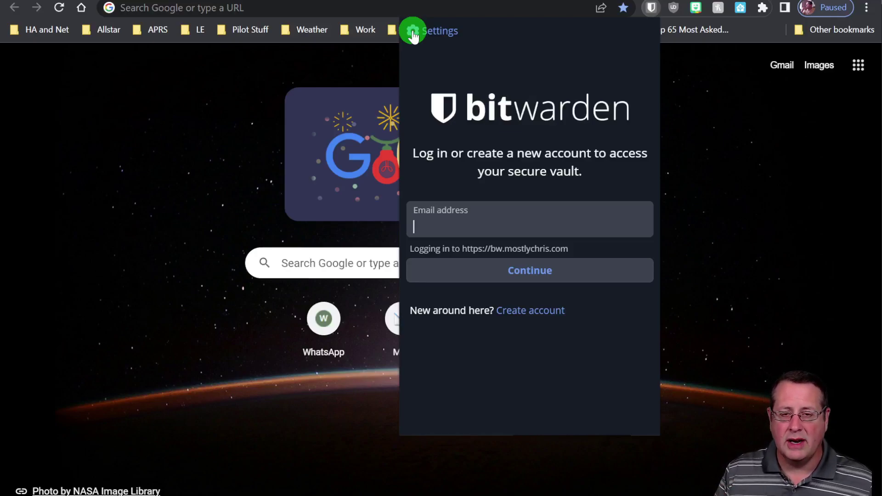
{"action": "left_click", "coordinate": [413, 33]}
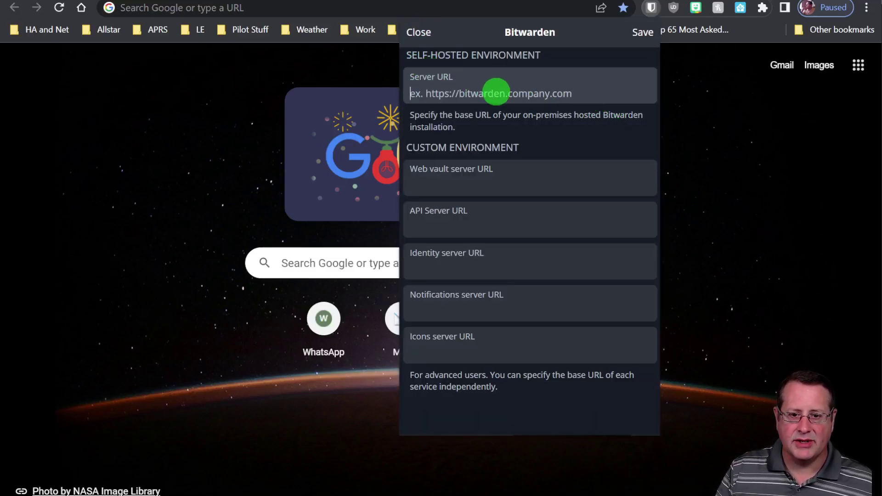
{"action": "type", "text": "https://172.16."}
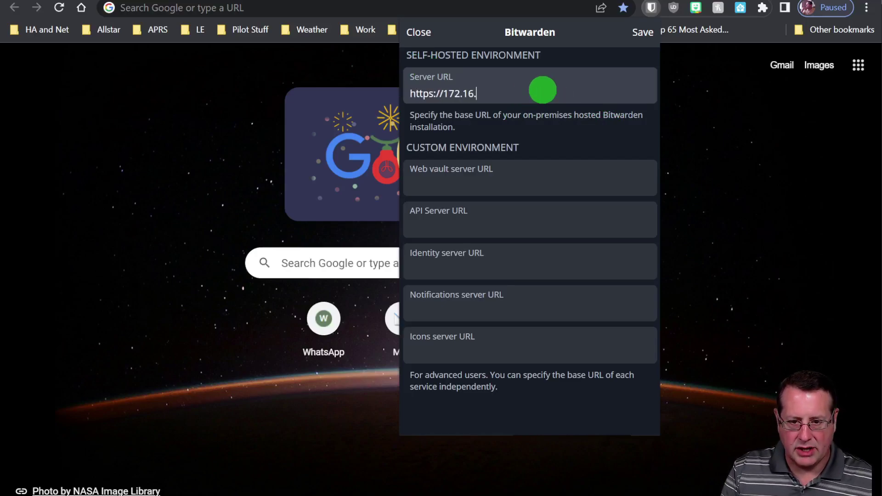
{"action": "type", "text": "1.1"}
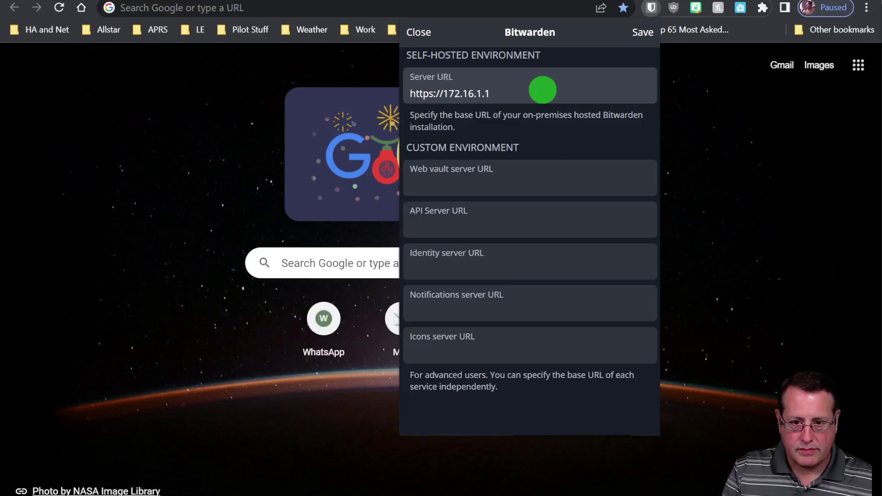
{"action": "type", "text": "5158:"}
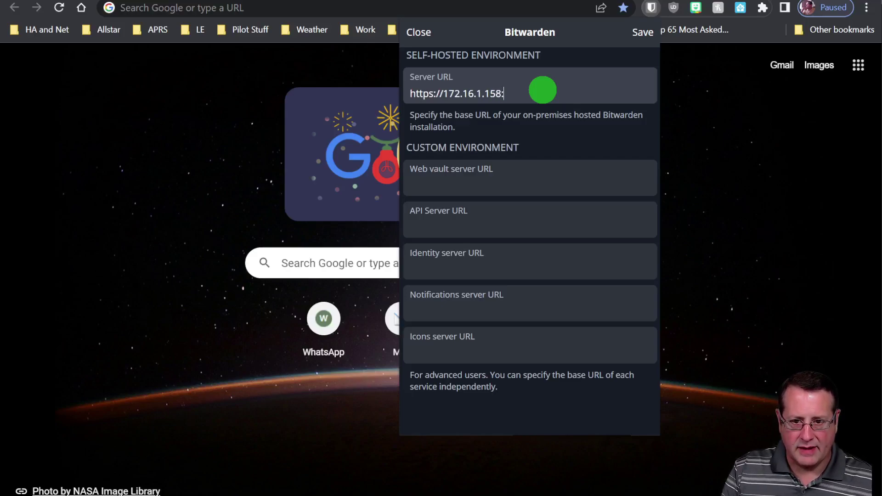
{"action": "type", "text": "7277"}
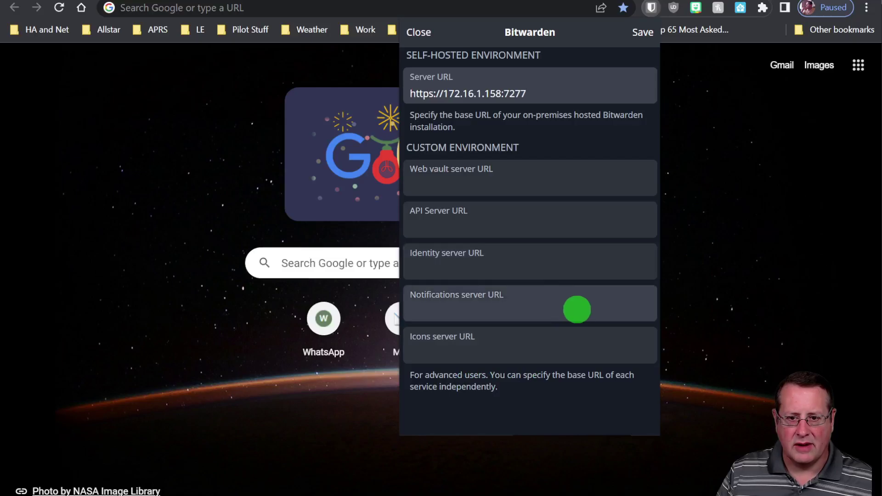
{"action": "key", "text": "Return"}
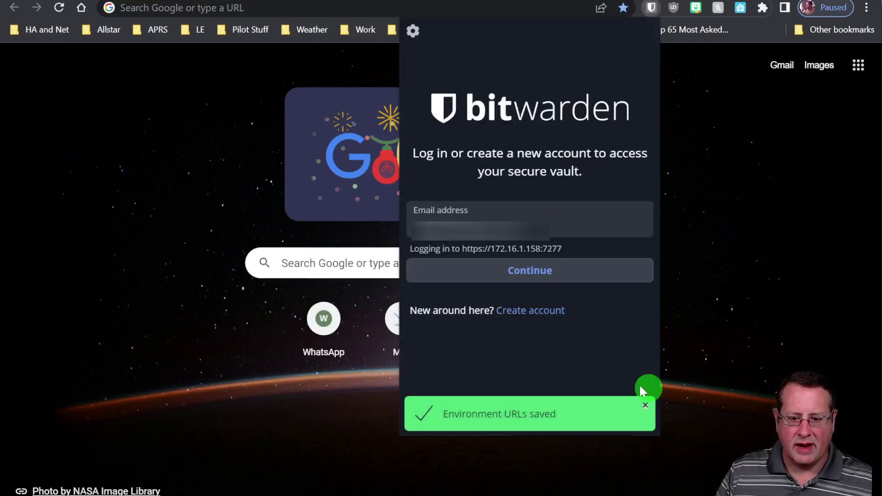
- Try to log in to the Bitwarden extension with the account's email address and master password
{"action": "left_click_drag", "start_coordinate": [534, 231], "coordinate": [377, 236]}
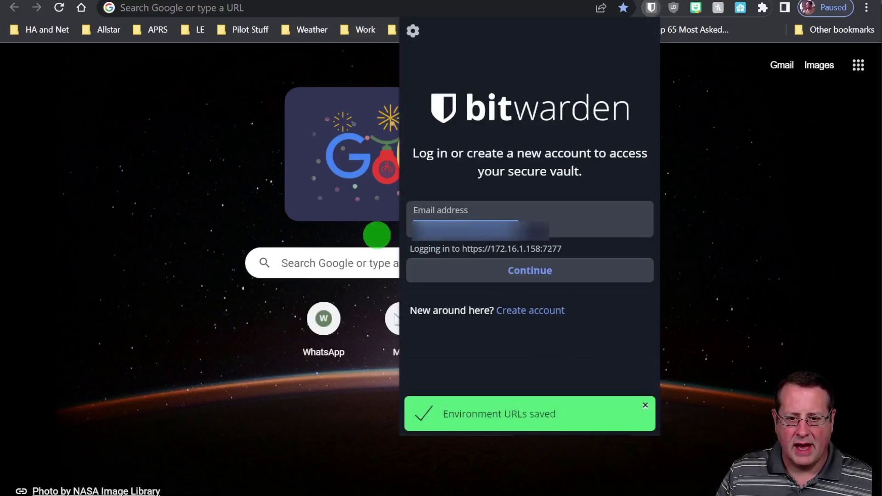
{"action": "type", "text": "ch******"}
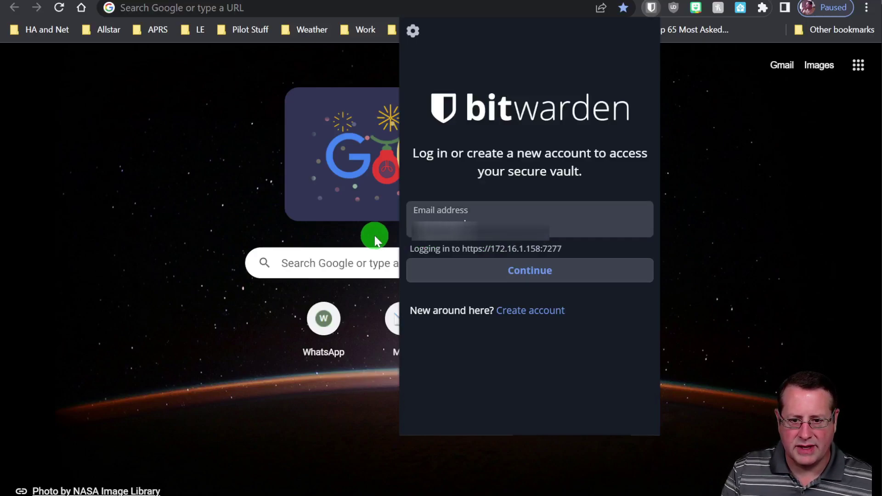
{"action": "type", "text": "****************"}
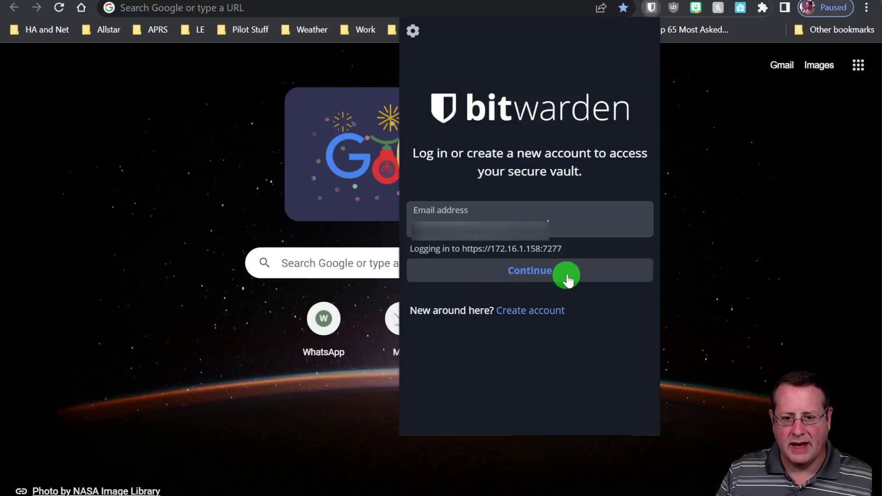
{"action": "left_click", "coordinate": [552, 275]}
{"action": "left_click", "coordinate": [496, 82]}
{"action": "type", "text": "****************************"}
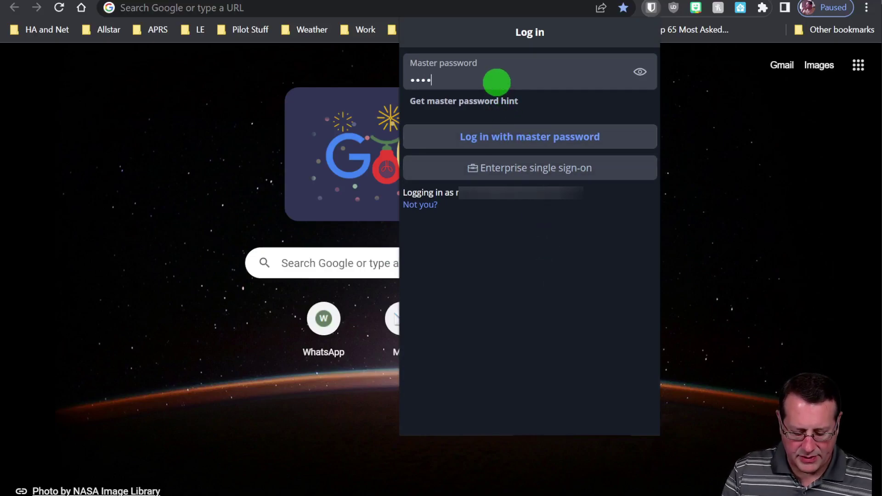
{"action": "left_click", "coordinate": [580, 137]}
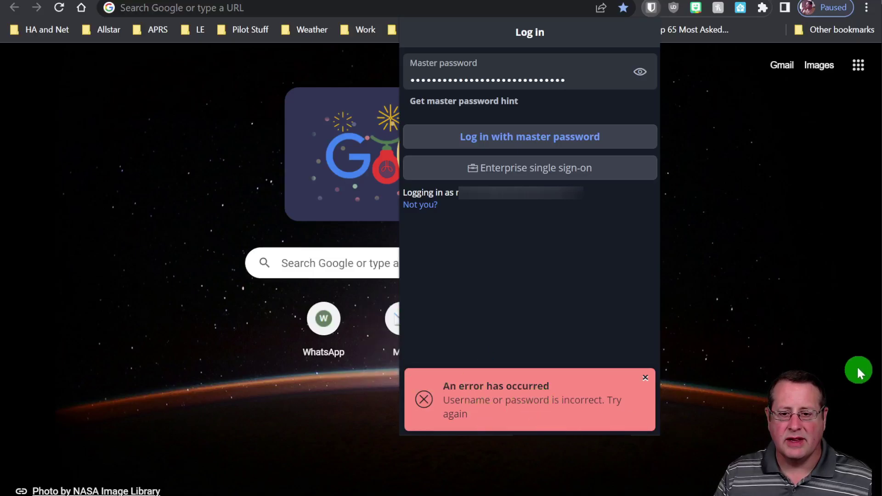
{"action": "left_click", "coordinate": [844, 350]}
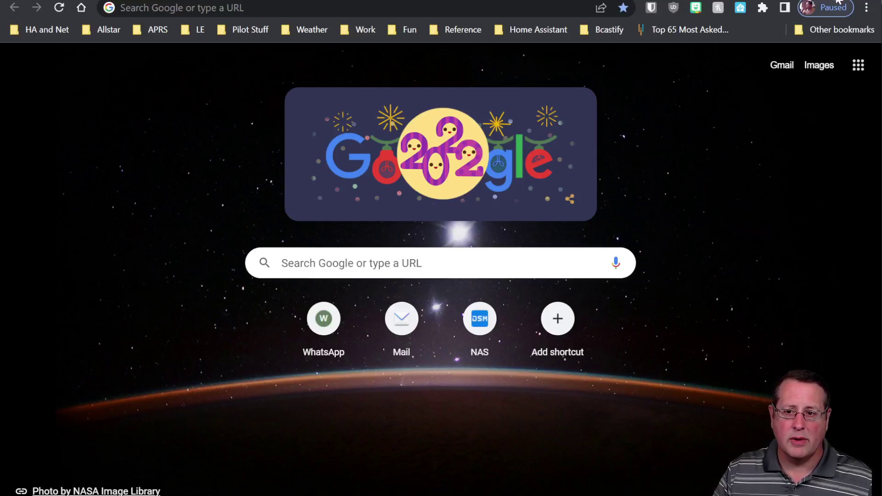
- Look over the extension's vault contents and compare the logins offered on a blank tab and on the Chrome Web Store page
{"action": "key", "text": "ctrl+shift+y"}
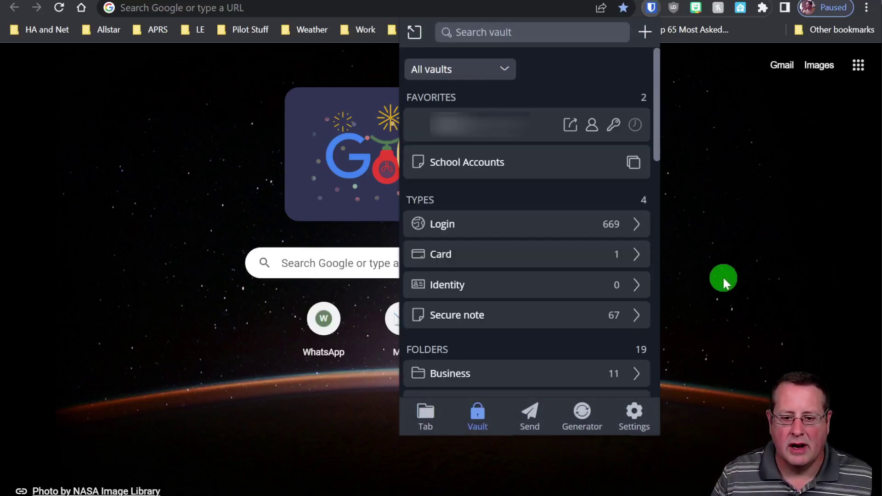
{"action": "left_click", "coordinate": [765, 307]}
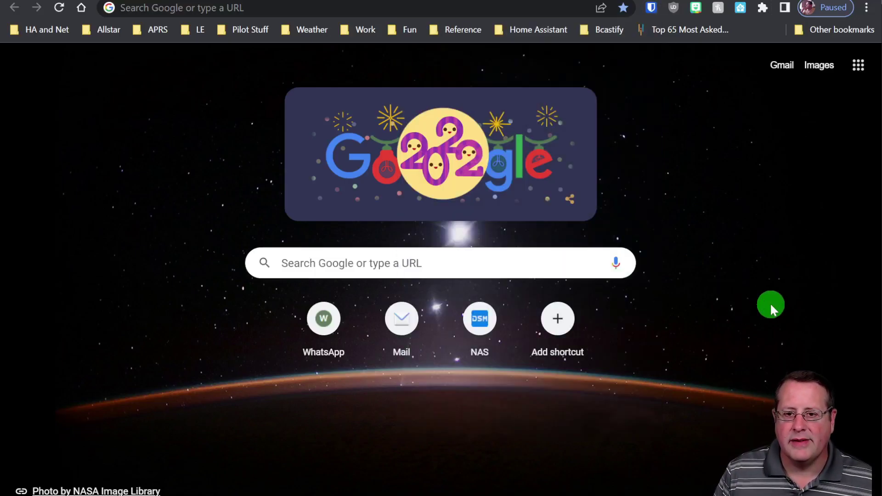
{"action": "left_click", "coordinate": [653, 8]}
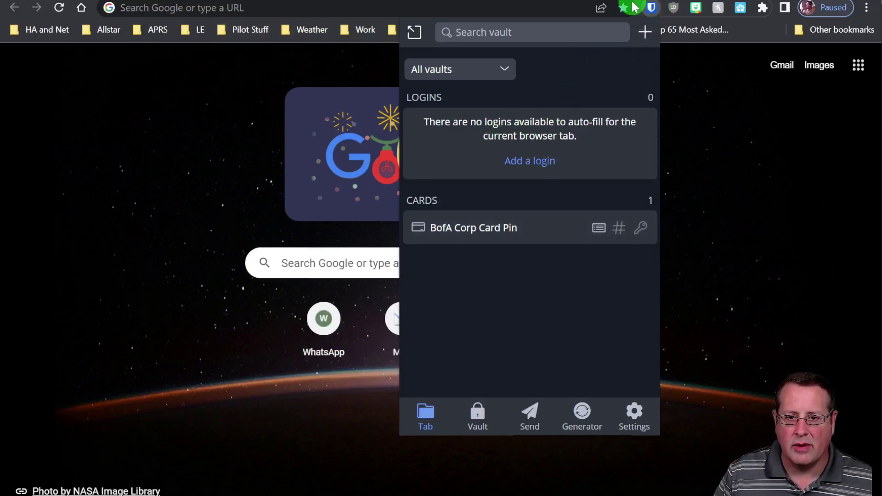
{"action": "left_click", "coordinate": [750, 158]}
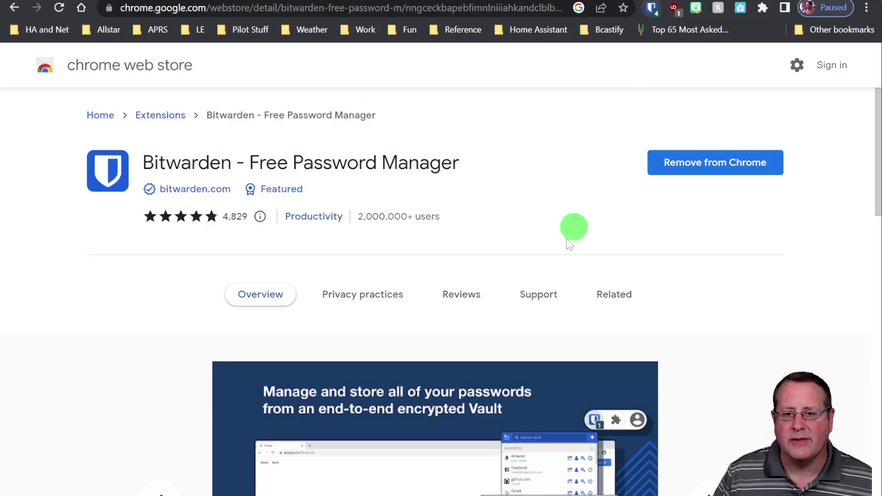
{"action": "left_click", "coordinate": [649, 11]}
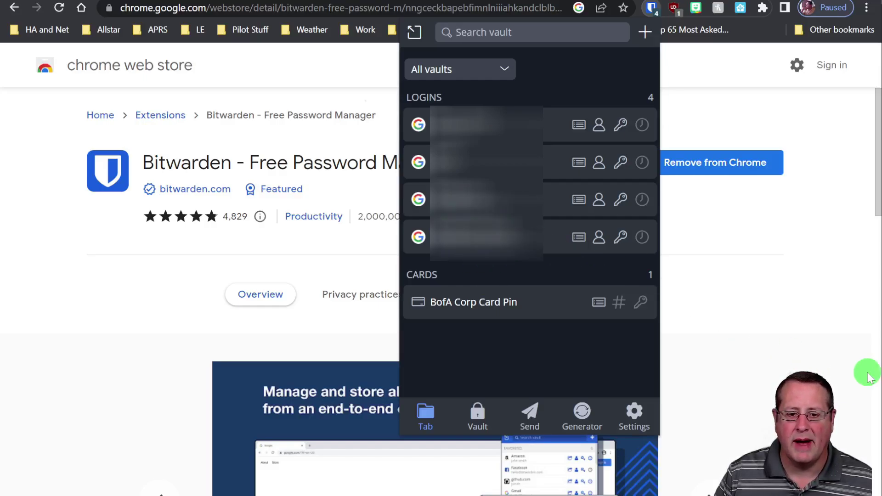
{"action": "left_click", "coordinate": [129, 331]}
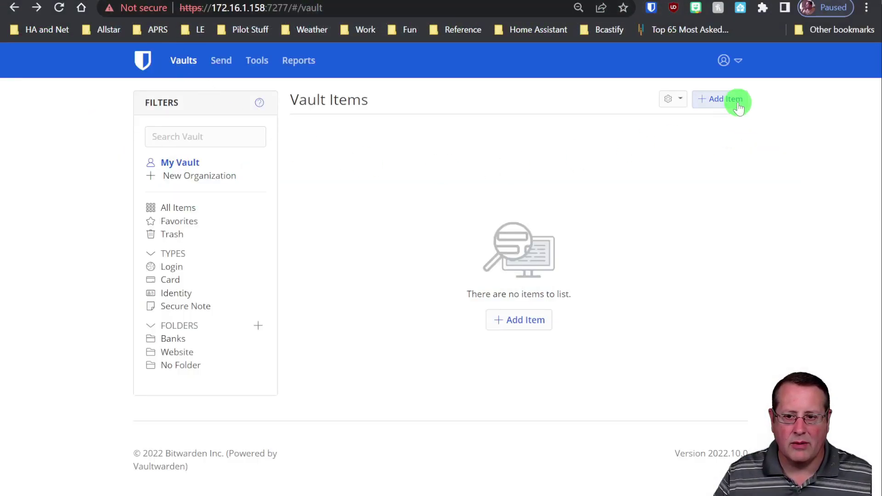
- View the web vault account's master password settings and the help page on rotating the encryption key, and return to the settings
{"action": "left_click", "coordinate": [730, 61]}
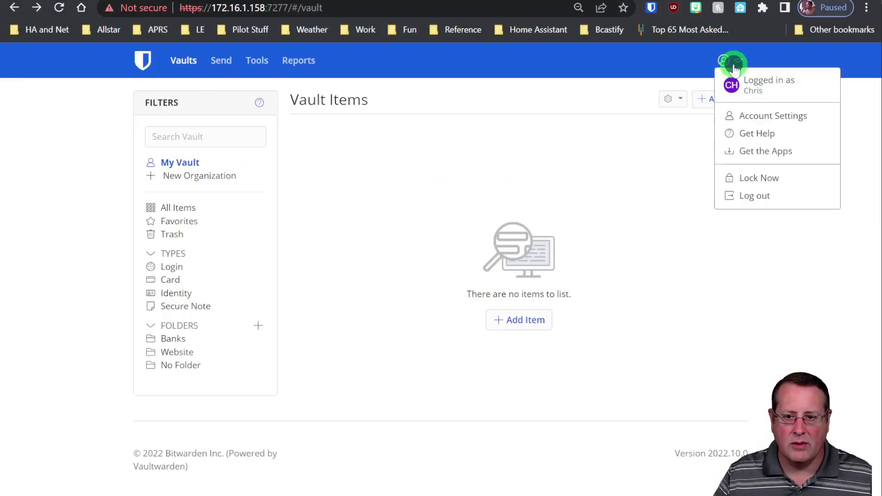
{"action": "left_click", "coordinate": [754, 115]}
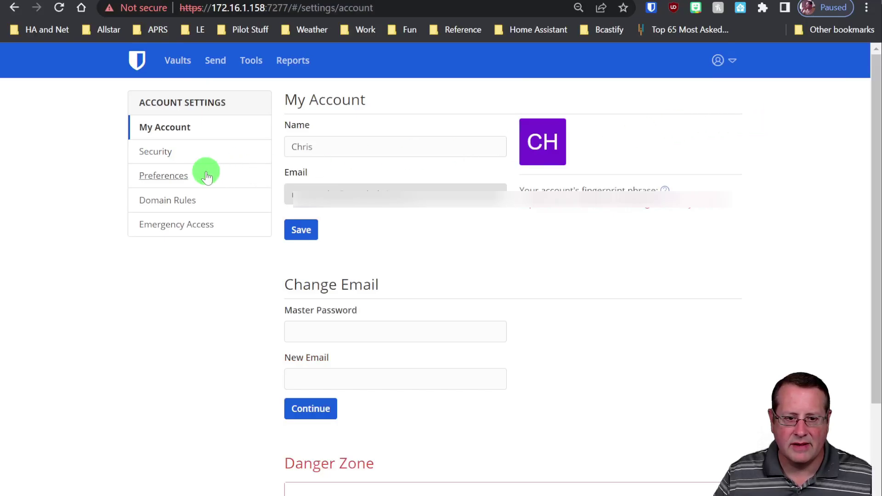
{"action": "left_click", "coordinate": [169, 157]}
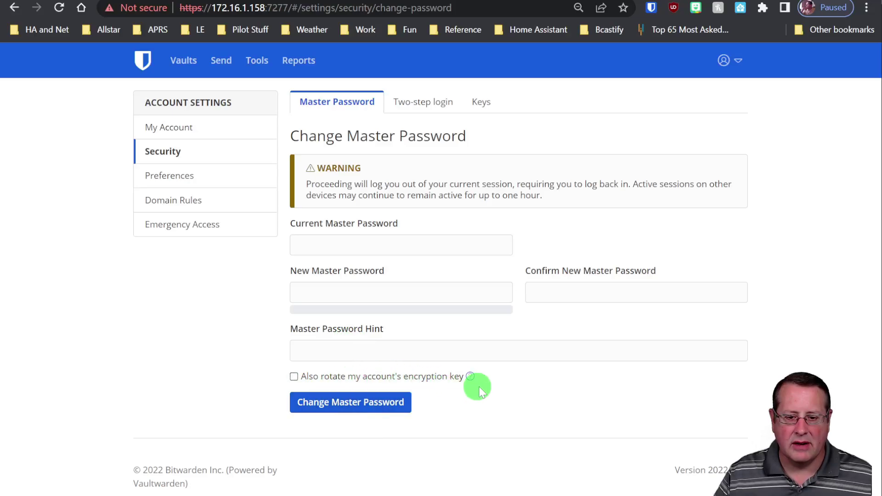
{"action": "left_click", "coordinate": [470, 378]}
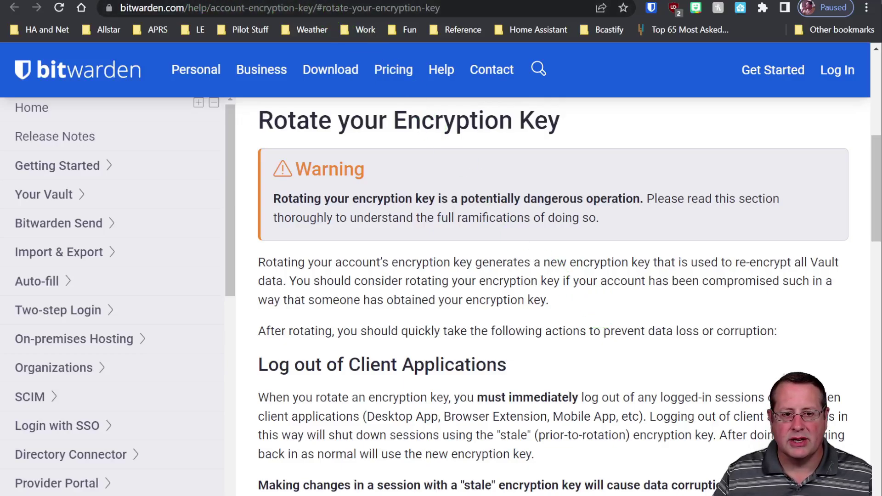
{"action": "left_click", "coordinate": [138, 0]}
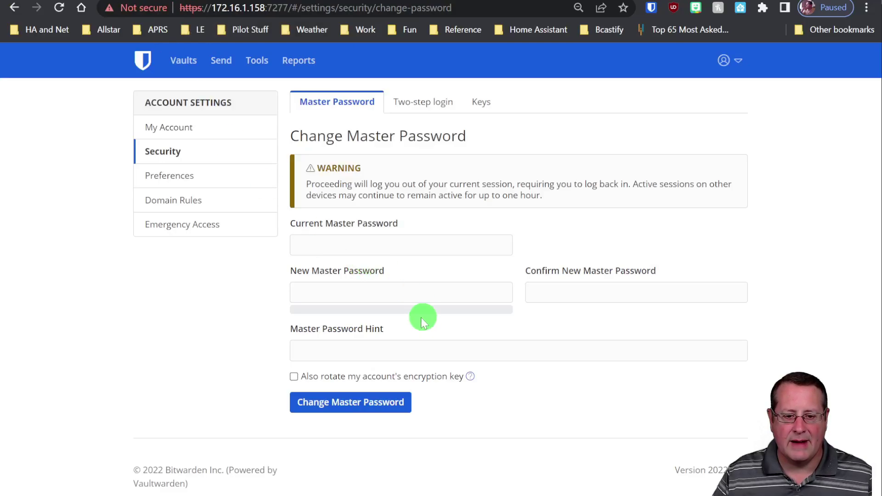
- Open the two-step login security settings and examine the recovery code warning and the available providers
{"action": "left_click", "coordinate": [421, 102]}
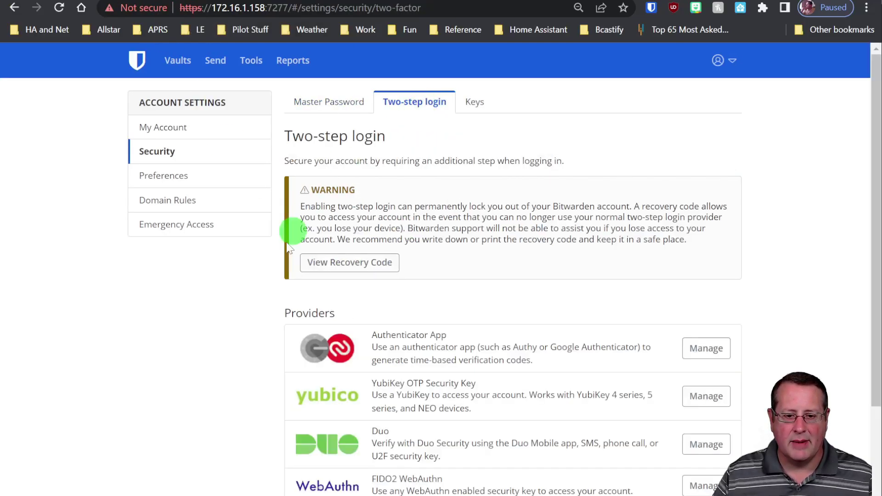
{"action": "scroll", "coordinate": [806, 325], "scroll_direction": "down", "scroll_amount": 2}
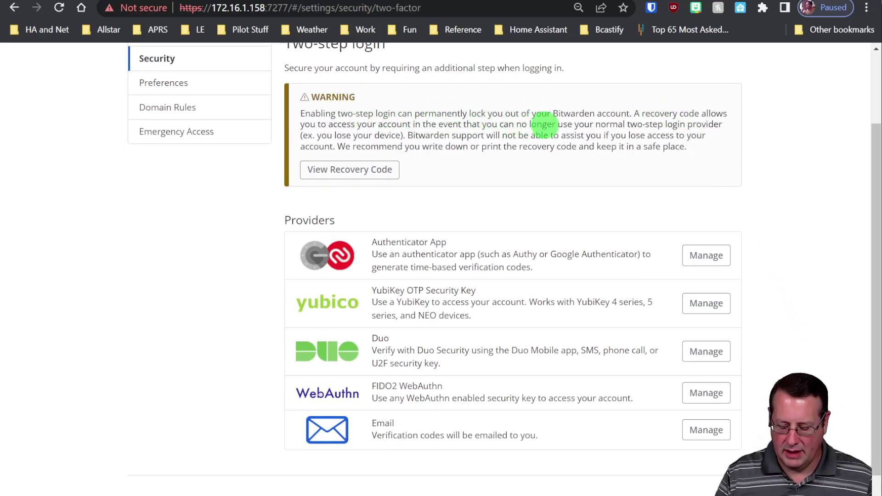
{"action": "key", "text": "ctrl+plus"}
{"action": "key", "text": "ctrl+plus"}
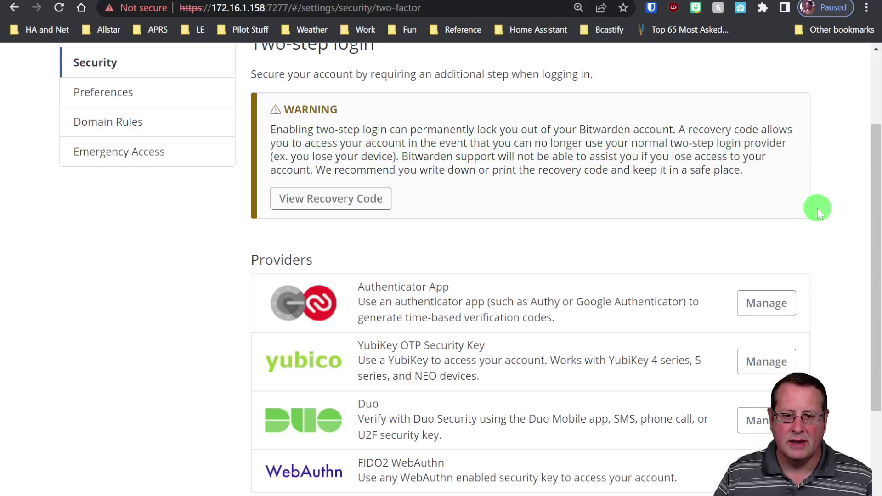
{"action": "scroll", "coordinate": [809, 248], "scroll_direction": "down", "scroll_amount": 1}
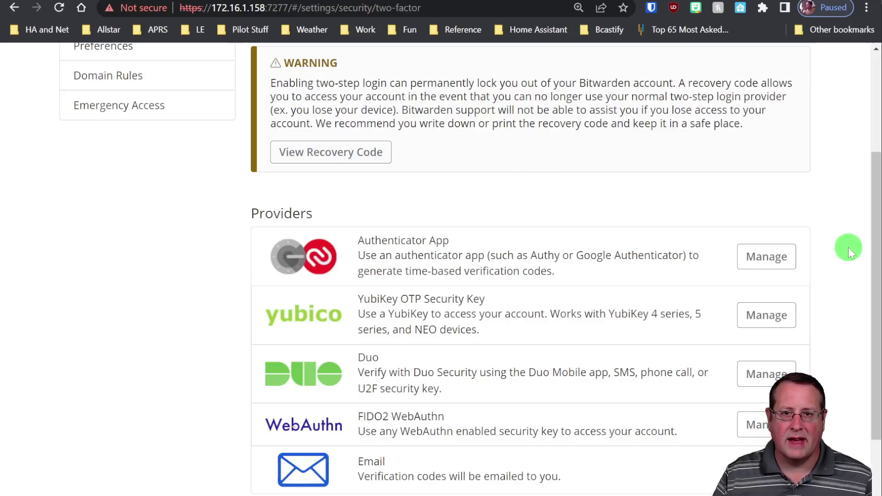
{"action": "scroll", "coordinate": [848, 247], "scroll_direction": "down", "scroll_amount": 2}
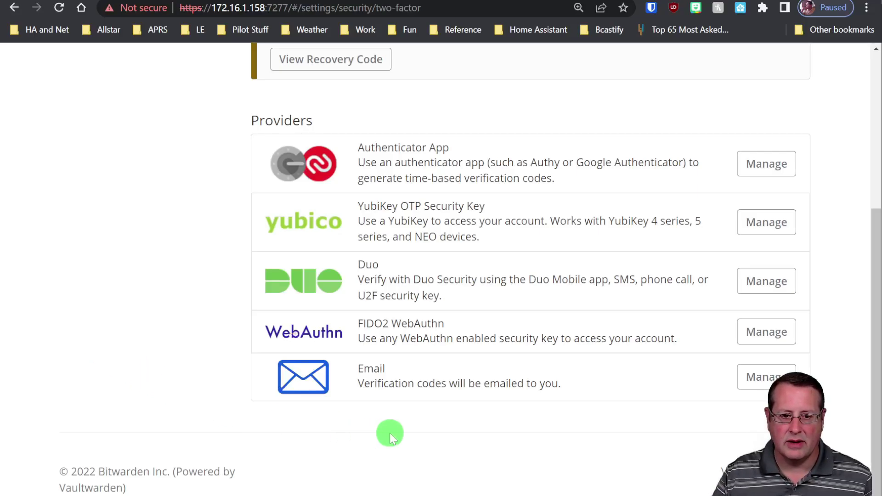
{"action": "scroll", "coordinate": [243, 388], "scroll_direction": "up", "scroll_amount": 1}
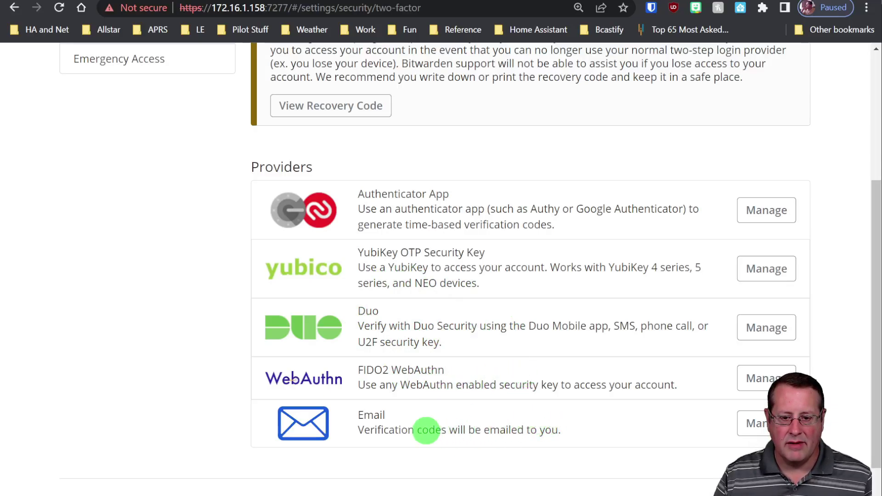
{"action": "scroll", "coordinate": [508, 409], "scroll_direction": "up", "scroll_amount": 3}
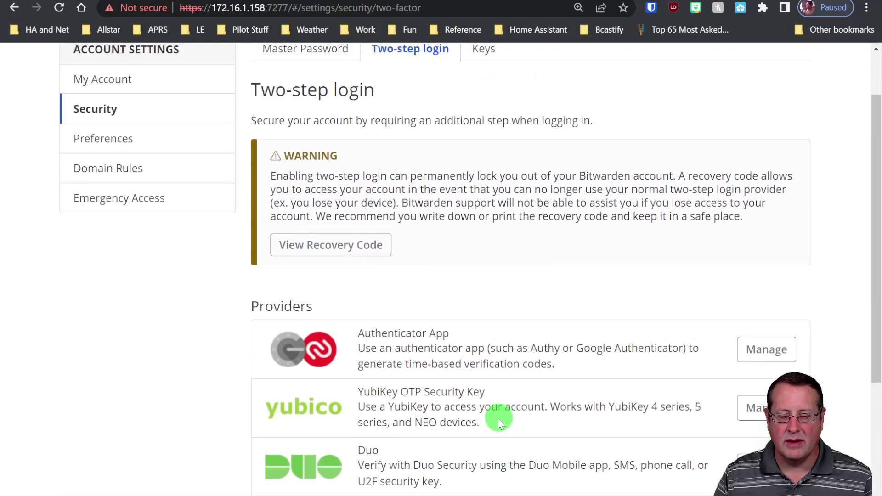
{"action": "scroll", "coordinate": [497, 418], "scroll_direction": "up", "scroll_amount": 2}
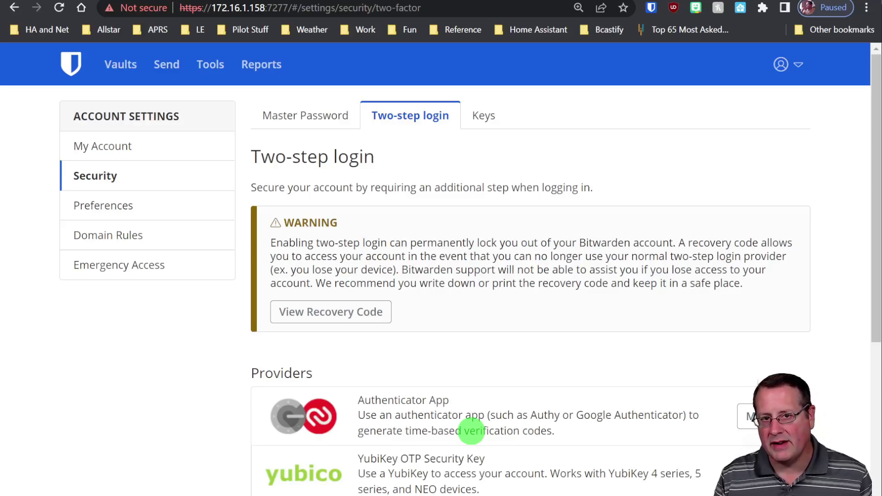
{"action": "scroll", "coordinate": [490, 363], "scroll_direction": "down", "scroll_amount": 2}
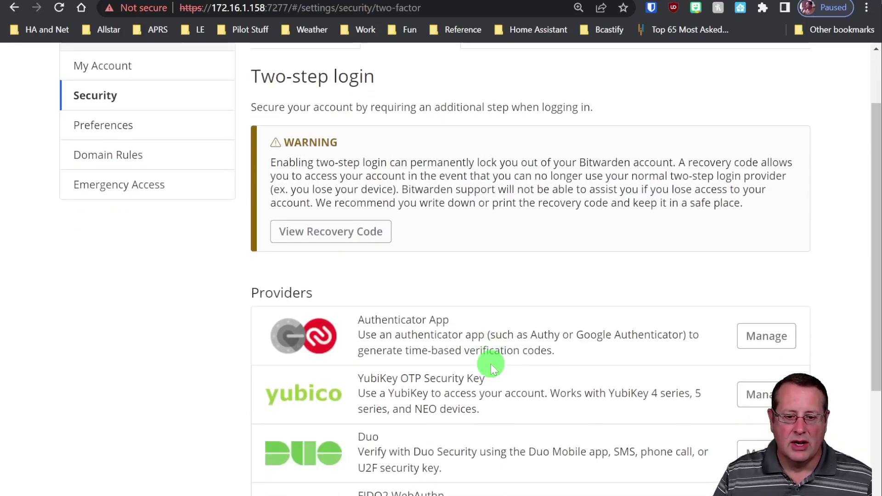
- Open the encryption key settings and examine the KDF algorithm options, iteration guidance and API key section
{"action": "scroll", "coordinate": [508, 367], "scroll_direction": "up", "scroll_amount": 2}
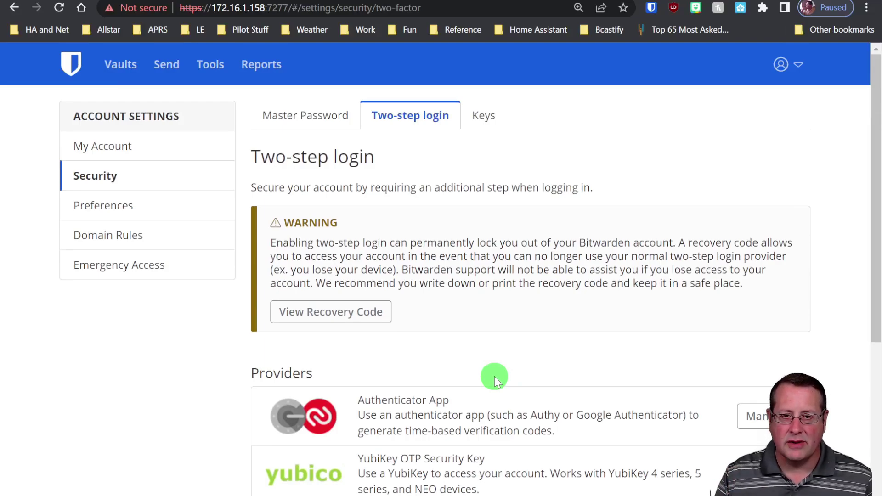
{"action": "left_click", "coordinate": [495, 118]}
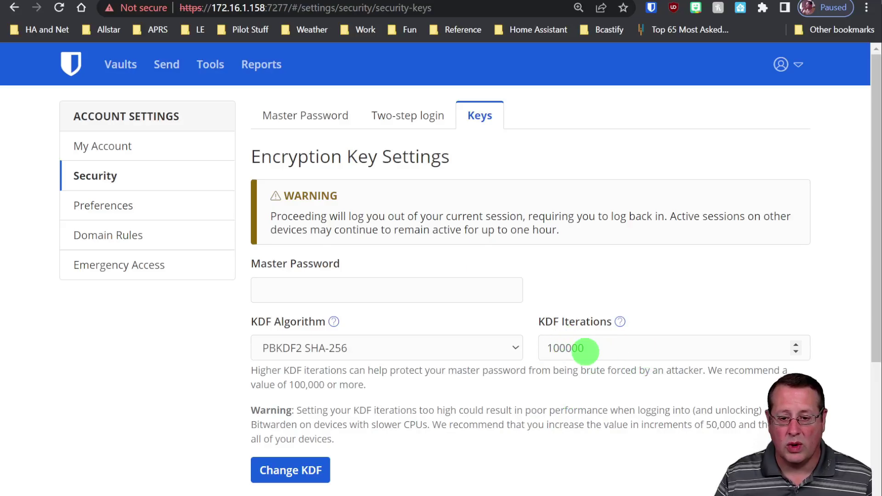
{"action": "left_click", "coordinate": [509, 354]}
{"action": "left_click", "coordinate": [508, 351]}
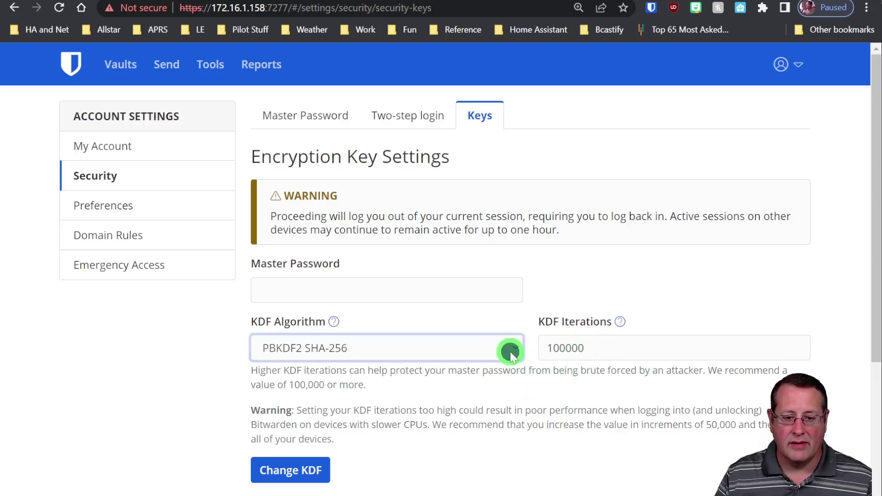
{"action": "scroll", "coordinate": [490, 386], "scroll_direction": "down", "scroll_amount": 1}
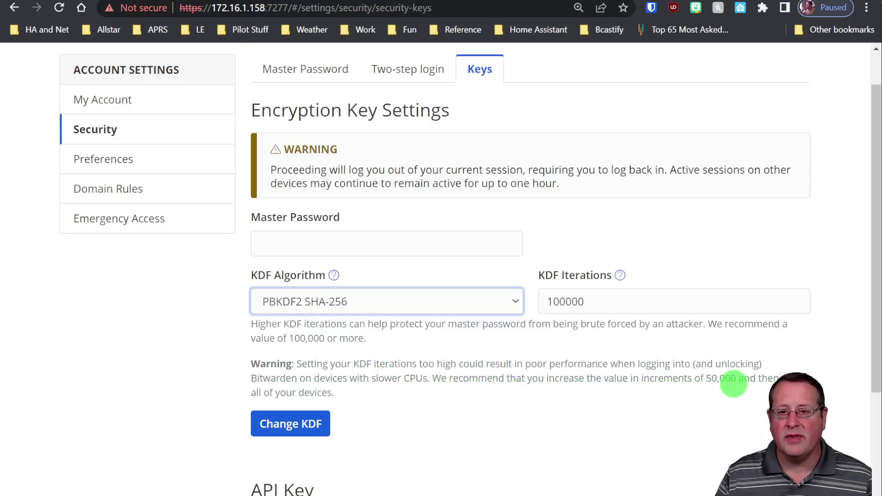
{"action": "scroll", "coordinate": [500, 412], "scroll_direction": "down", "scroll_amount": 3}
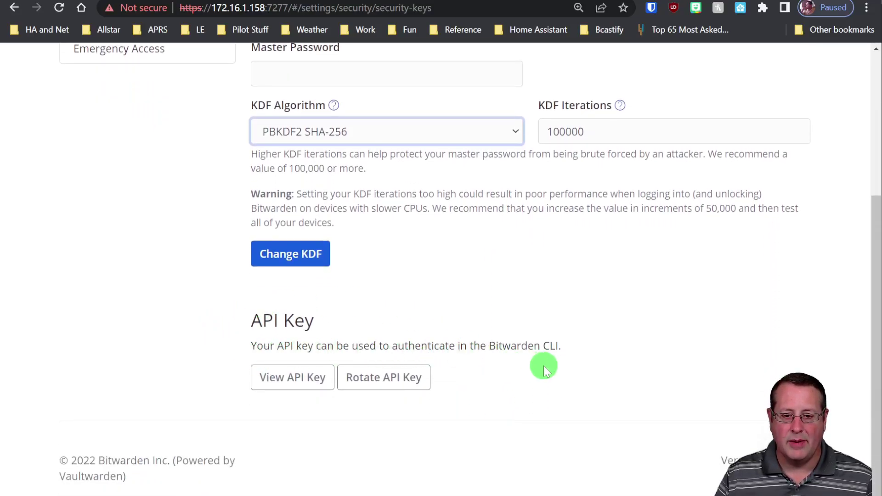
{"action": "scroll", "coordinate": [536, 407], "scroll_direction": "up", "scroll_amount": 4}
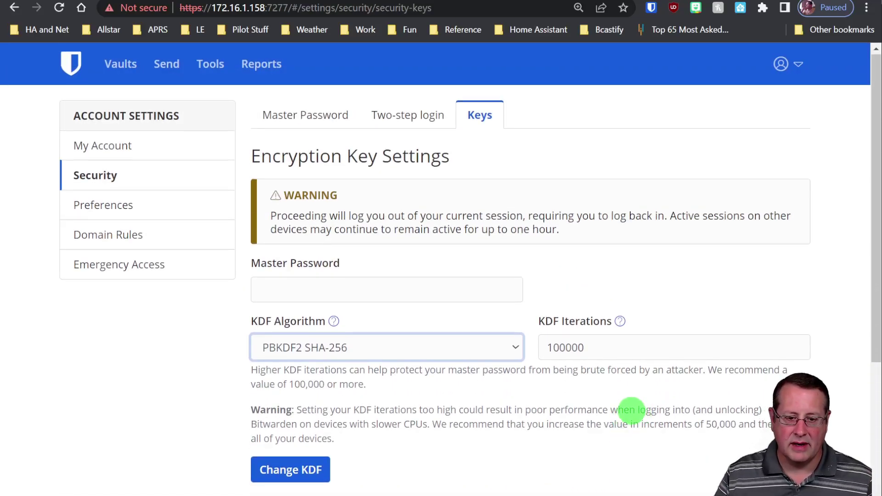
{"action": "scroll", "coordinate": [620, 411], "scroll_direction": "down", "scroll_amount": 3}
{"action": "scroll", "coordinate": [581, 359], "scroll_direction": "up", "scroll_amount": 3}
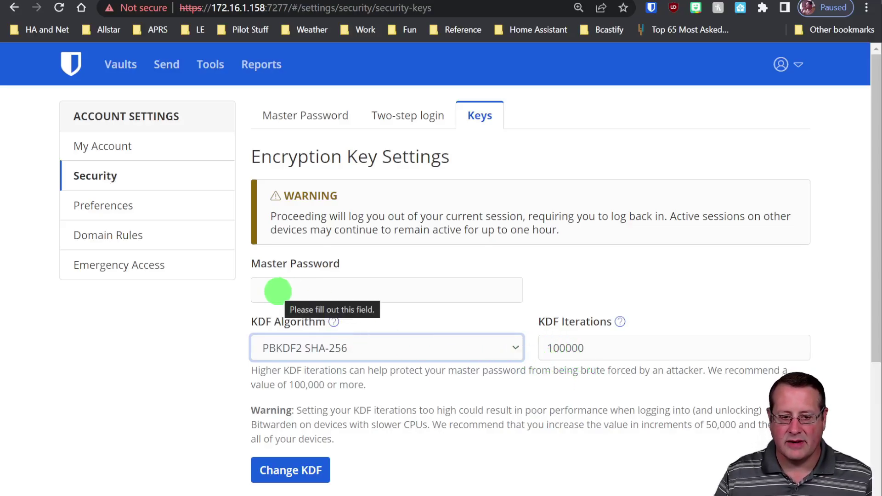
- Open the web vault preferences and view the available vault timeout durations
{"action": "left_click", "coordinate": [102, 206]}
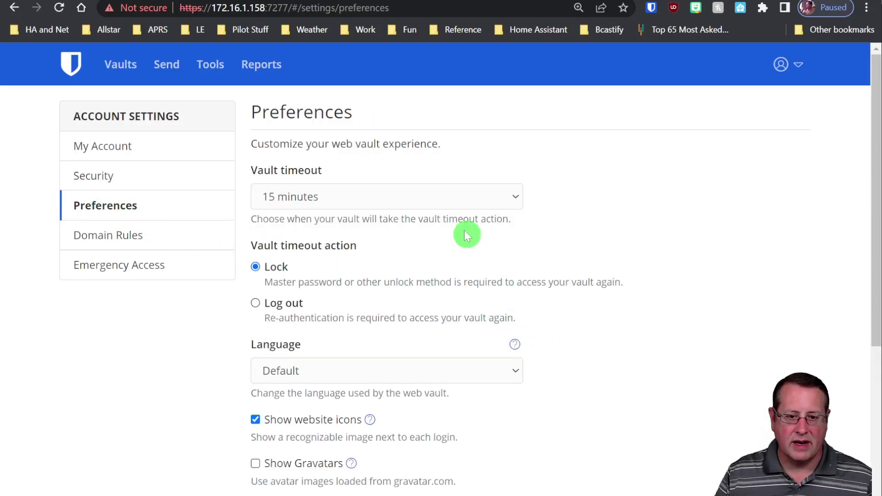
{"action": "left_click", "coordinate": [504, 197]}
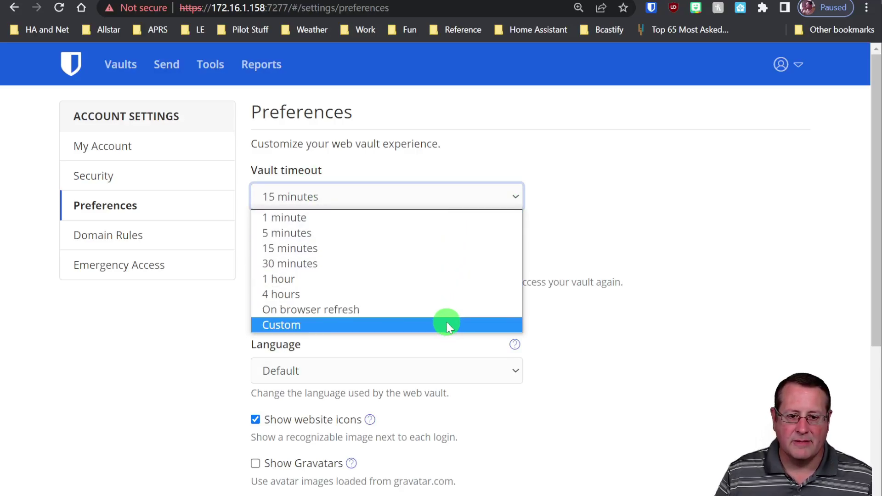
{"action": "left_click", "coordinate": [738, 134]}
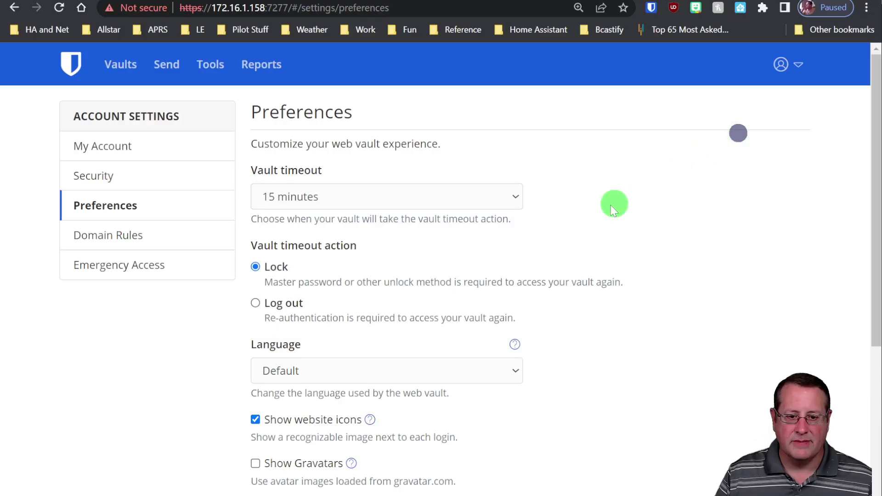
- Examine the browser extension's security settings, including the choices for vault timeout and timeout action and the unlock options
{"action": "left_click", "coordinate": [653, 7]}
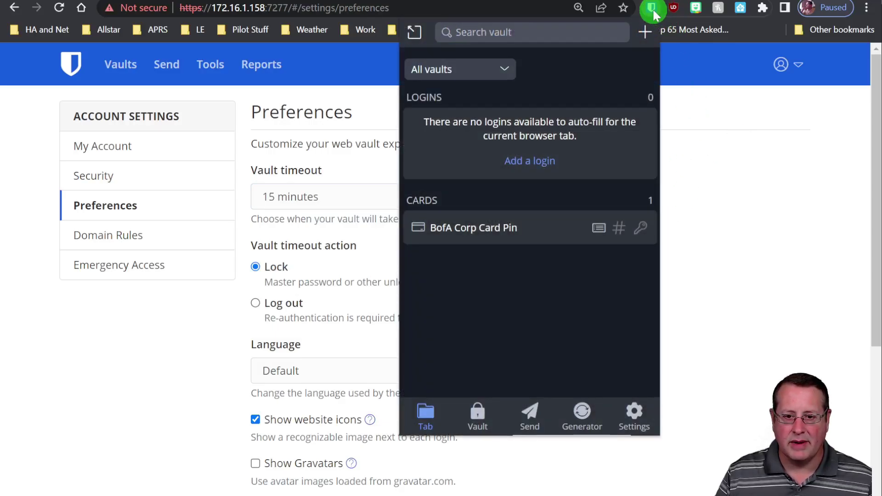
{"action": "left_click", "coordinate": [629, 431]}
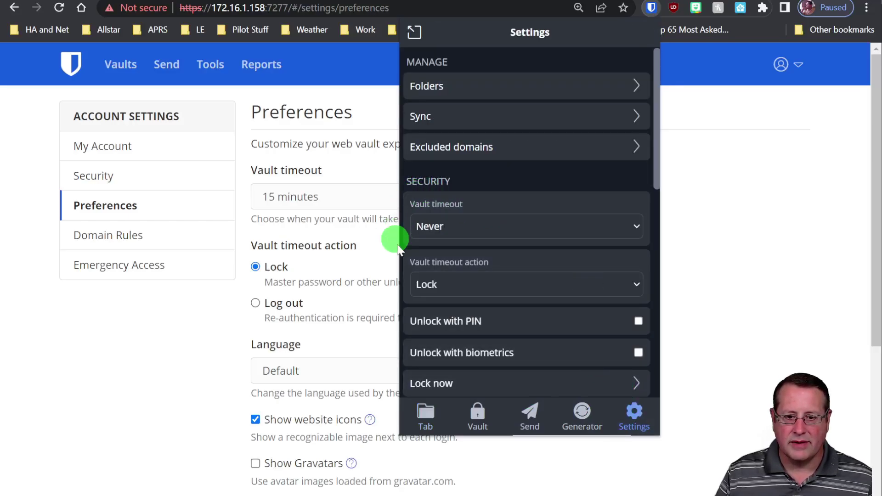
{"action": "left_click", "coordinate": [514, 232]}
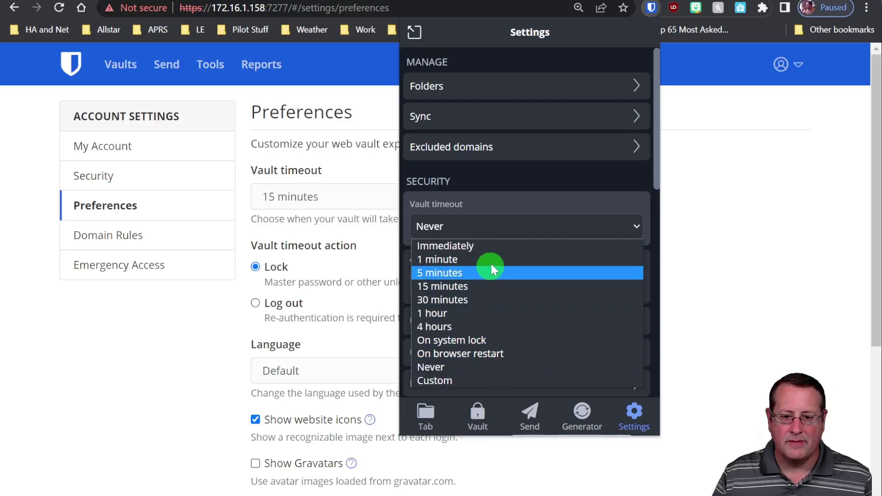
{"action": "left_click", "coordinate": [512, 207]}
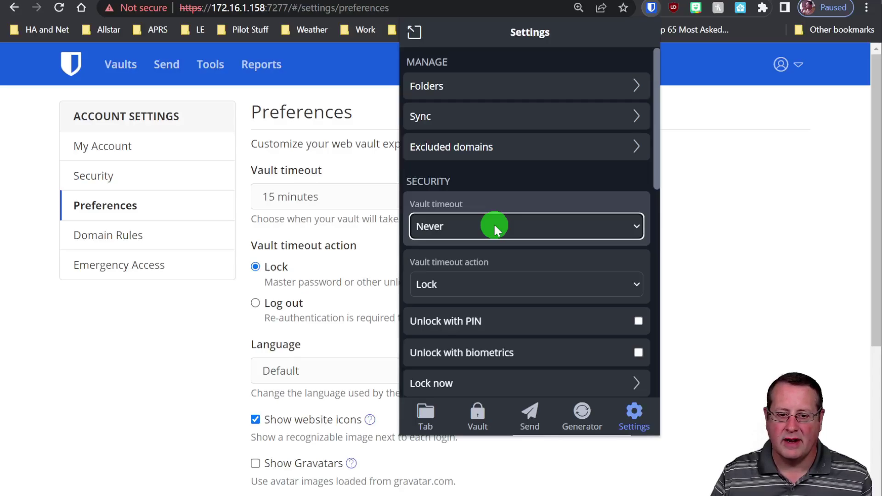
{"action": "left_click", "coordinate": [542, 288]}
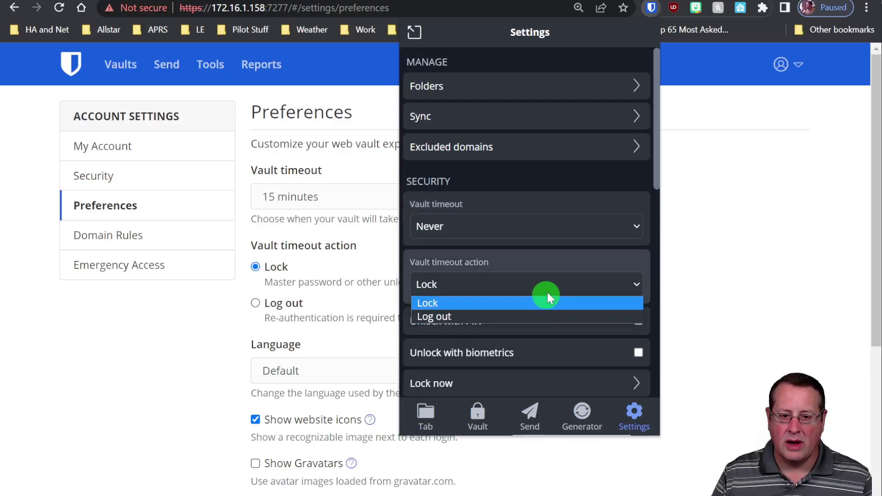
{"action": "left_click", "coordinate": [539, 257]}
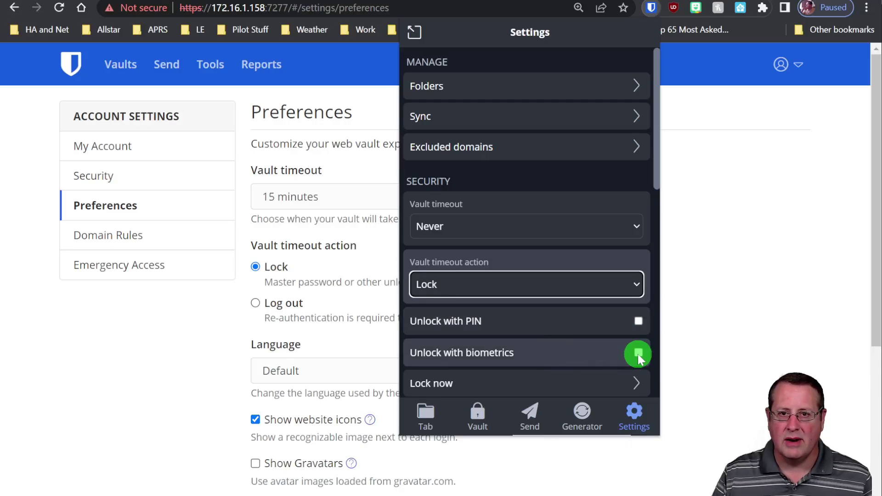
{"action": "scroll", "coordinate": [516, 341], "scroll_direction": "down", "scroll_amount": 2}
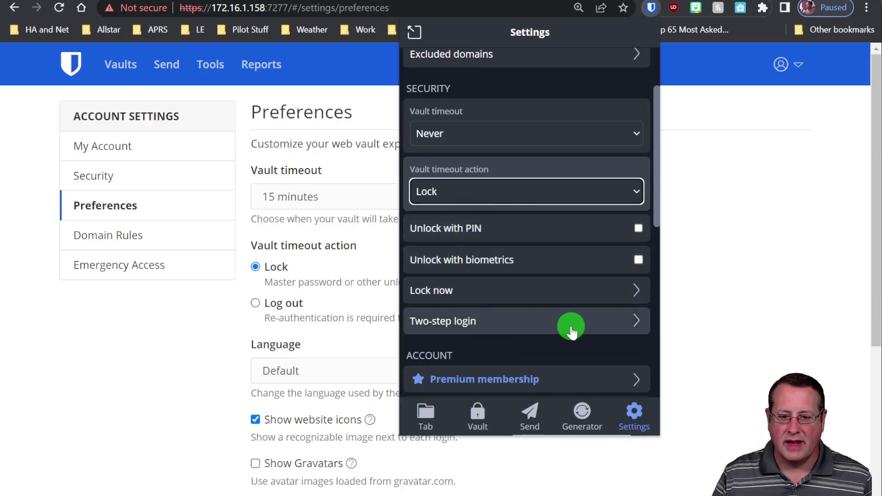
{"action": "scroll", "coordinate": [583, 331], "scroll_direction": "up", "scroll_amount": 2}
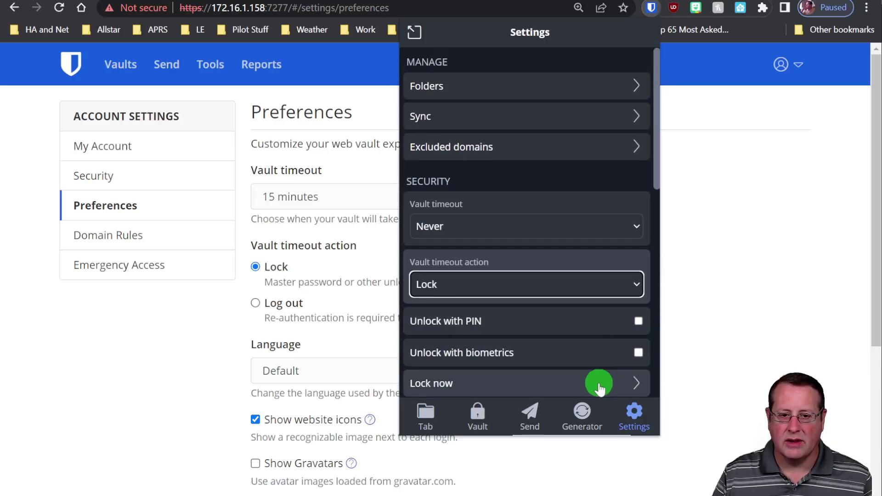
{"action": "left_click", "coordinate": [796, 263]}
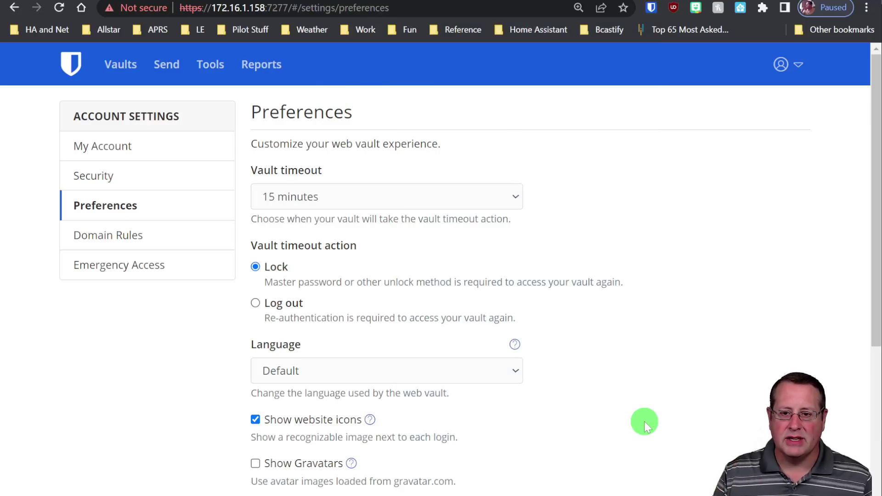
{"action": "left_click", "coordinate": [652, 9]}
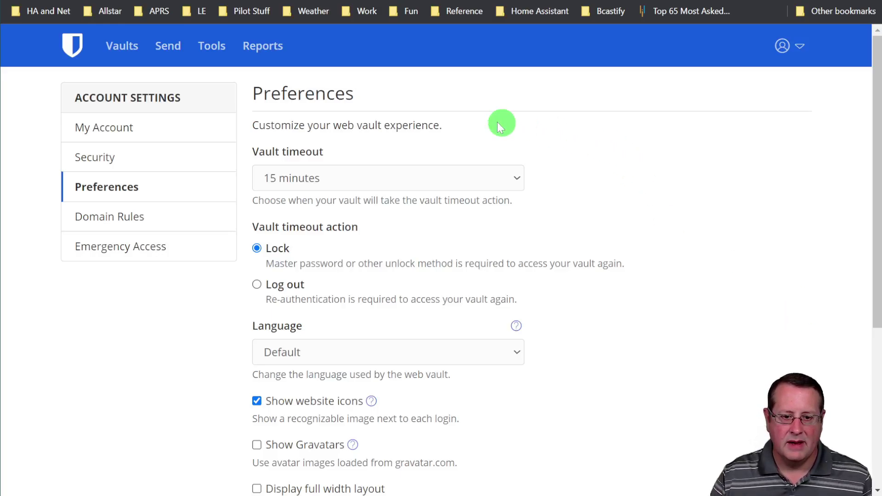
- Review the rest of the web vault preferences, including timeout action, language, website icons, layout width and theme
{"action": "scroll", "coordinate": [344, 298], "scroll_direction": "down", "scroll_amount": 1}
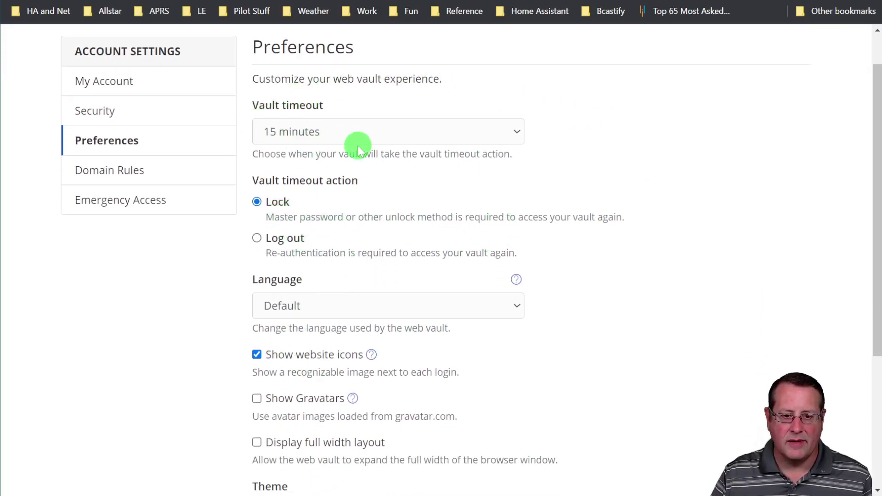
{"action": "left_click", "coordinate": [474, 136]}
{"action": "left_click", "coordinate": [473, 135]}
{"action": "scroll", "coordinate": [646, 304], "scroll_direction": "down", "scroll_amount": 3}
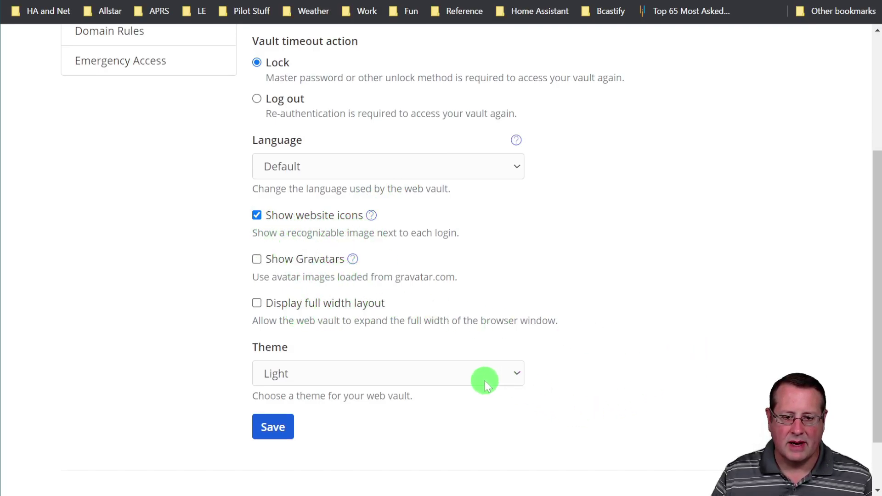
{"action": "scroll", "coordinate": [485, 380], "scroll_direction": "up", "scroll_amount": 2}
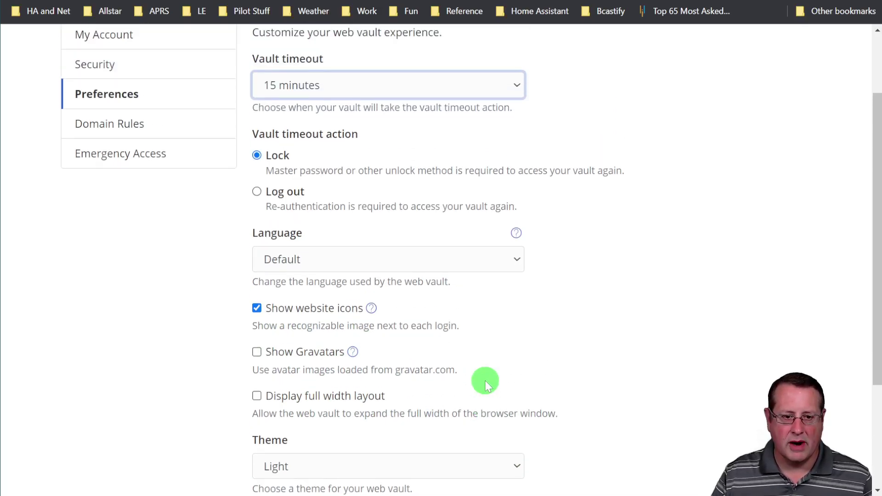
{"action": "scroll", "coordinate": [485, 380], "scroll_direction": "up", "scroll_amount": 2}
- Open the domain rules and look through the custom and global equivalent domains
{"action": "left_click", "coordinate": [124, 218]}
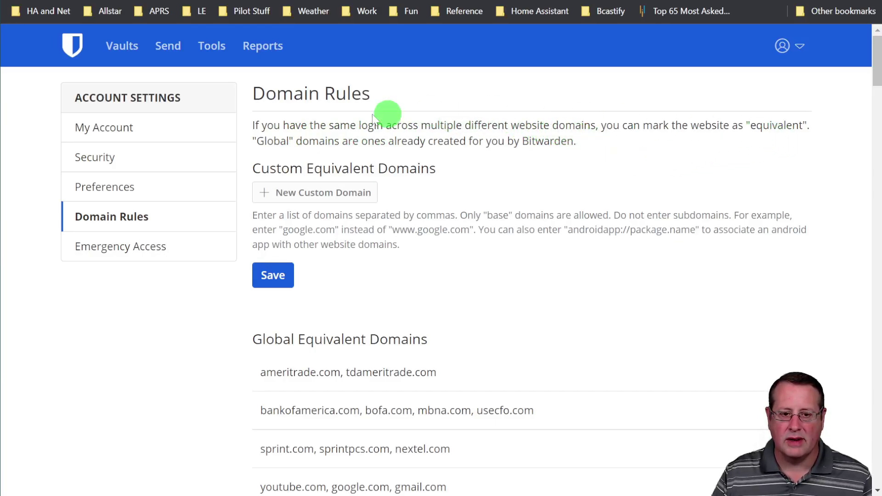
{"action": "scroll", "coordinate": [605, 271], "scroll_direction": "down", "scroll_amount": 4}
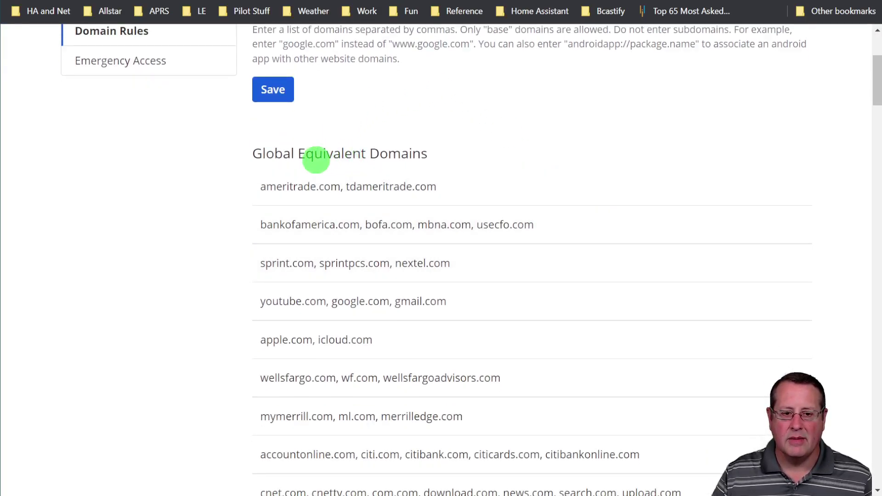
{"action": "scroll", "coordinate": [210, 181], "scroll_direction": "down", "scroll_amount": 1}
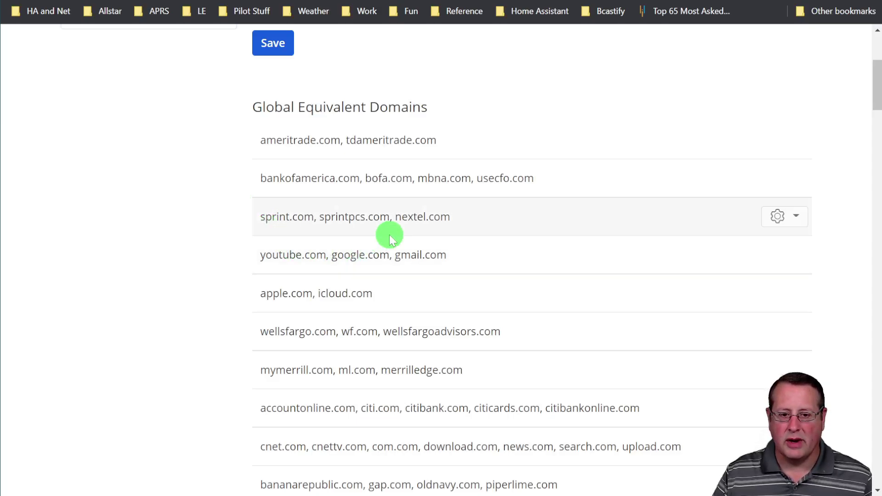
{"action": "scroll", "coordinate": [152, 225], "scroll_direction": "down", "scroll_amount": 1}
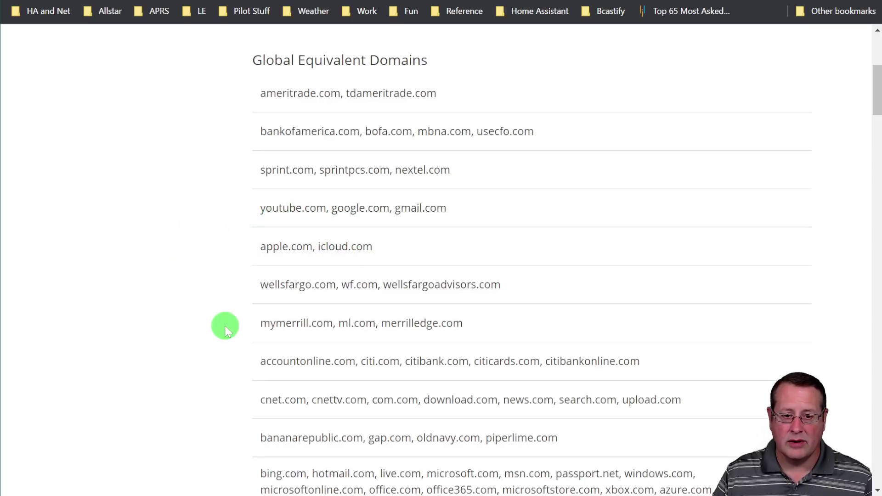
{"action": "scroll", "coordinate": [230, 331], "scroll_direction": "down", "scroll_amount": 15}
{"action": "scroll", "coordinate": [254, 352], "scroll_direction": "down", "scroll_amount": 18}
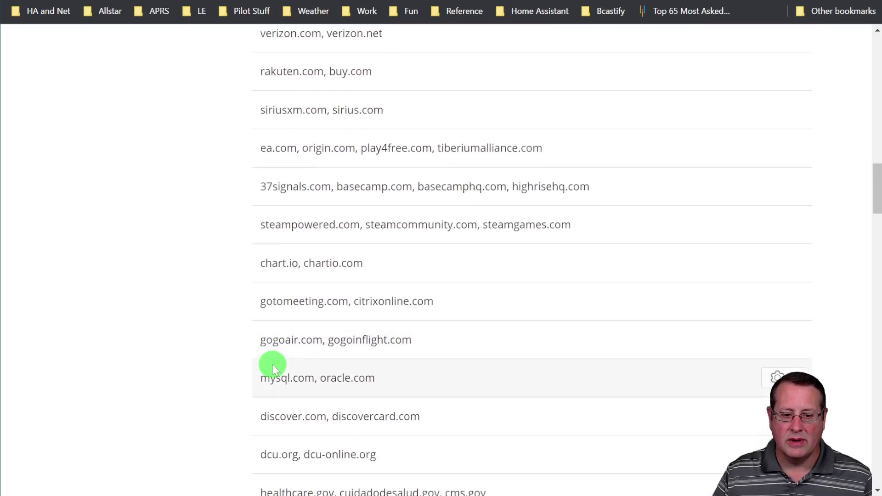
{"action": "scroll", "coordinate": [277, 371], "scroll_direction": "down", "scroll_amount": 10}
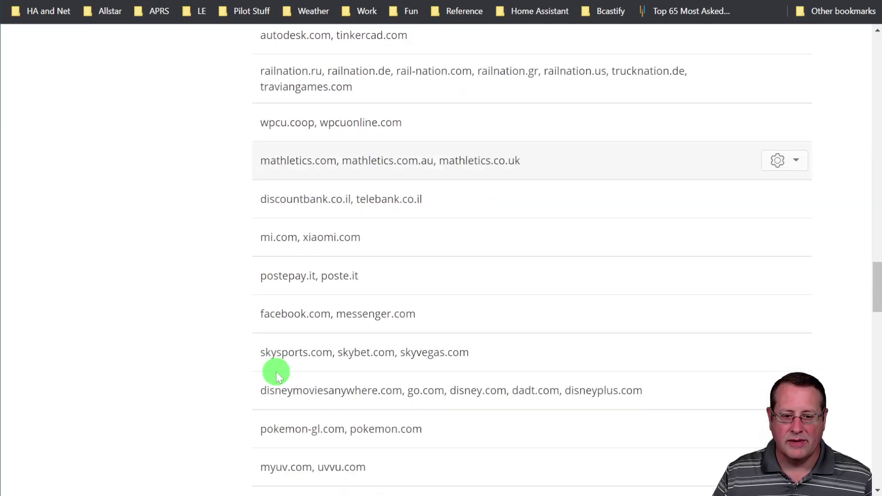
{"action": "scroll", "coordinate": [277, 371], "scroll_direction": "up", "scroll_amount": 11}
{"action": "scroll", "coordinate": [277, 371], "scroll_direction": "up", "scroll_amount": 20}
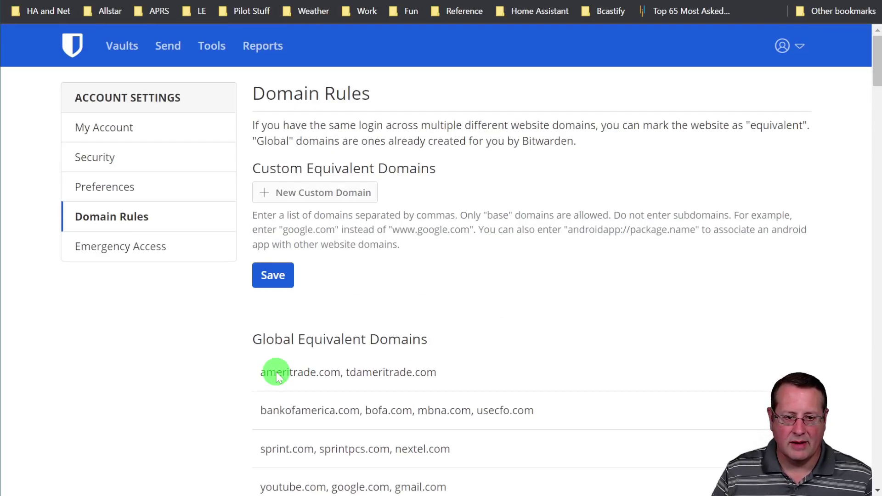
- View the emergency access settings and the form for inviting an emergency contact, and close the form without saving
{"action": "left_click", "coordinate": [165, 247]}
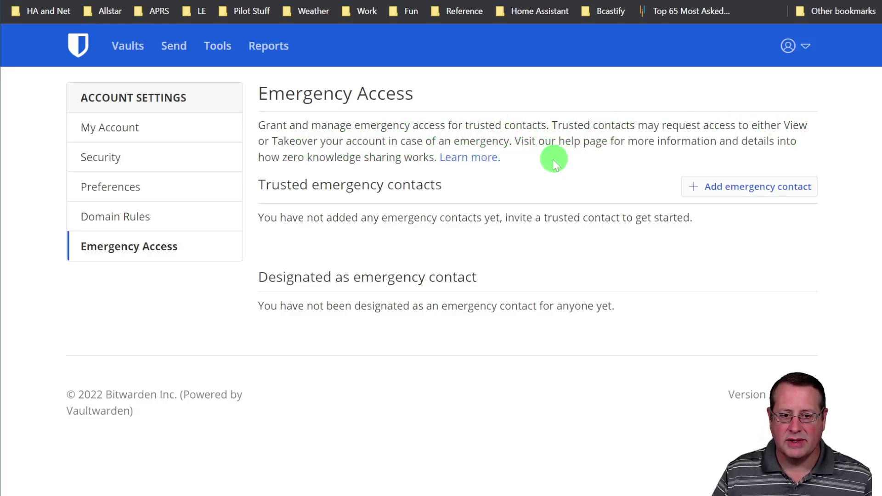
{"action": "left_click", "coordinate": [709, 186]}
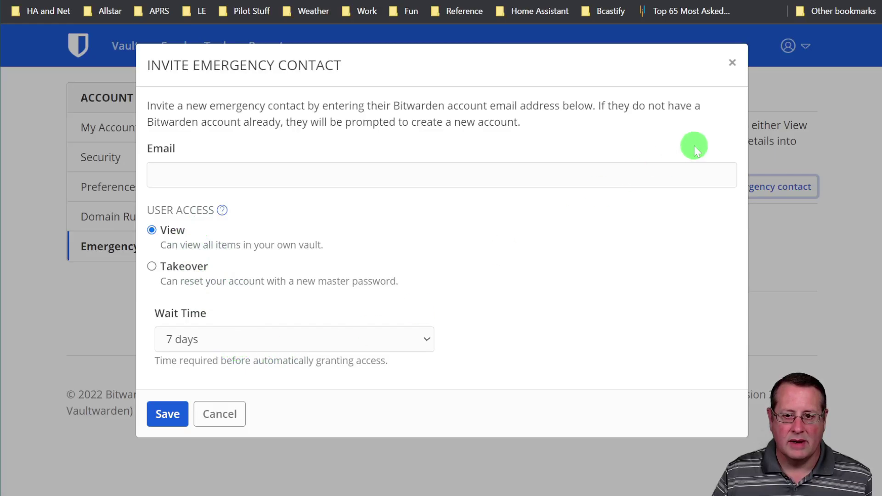
{"action": "left_click", "coordinate": [732, 65]}
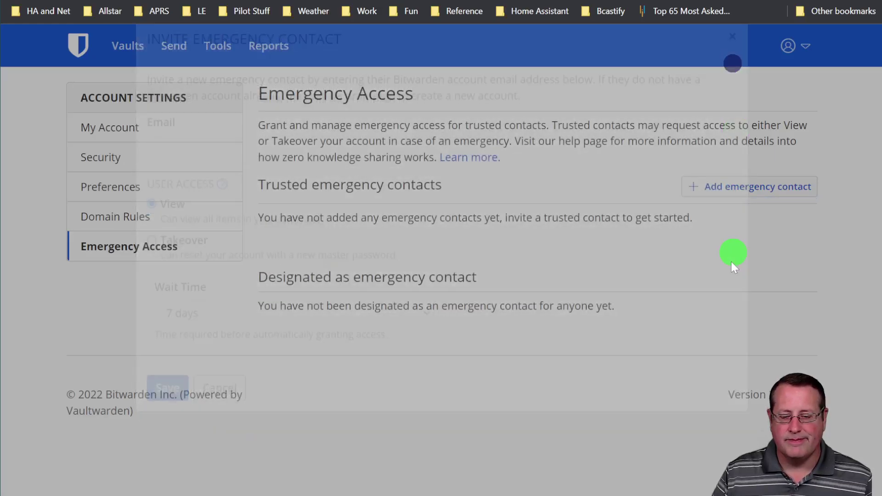